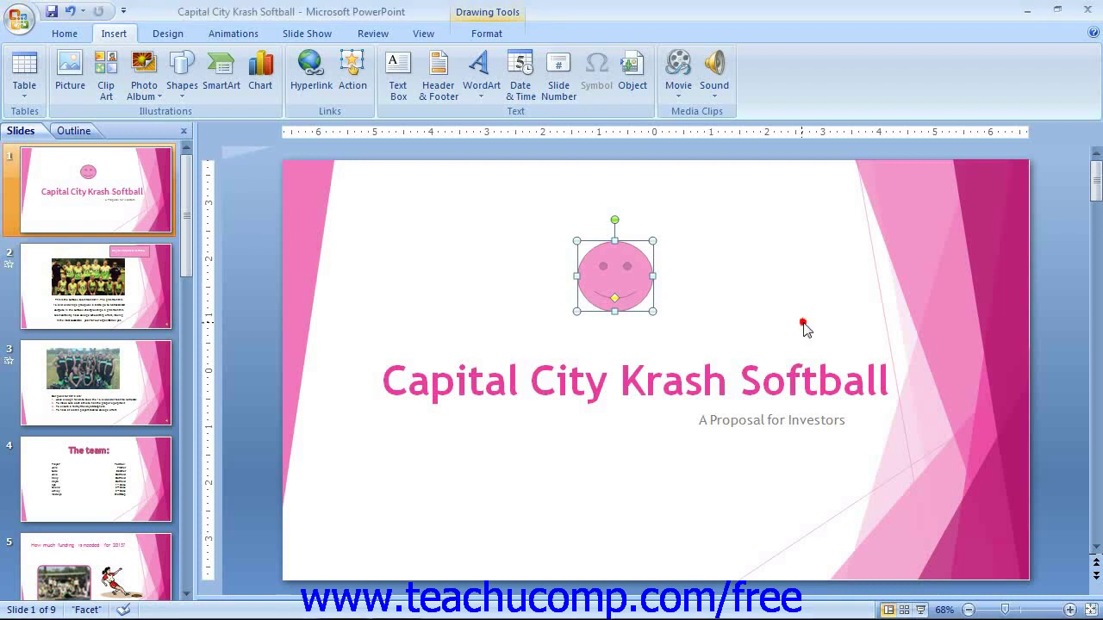
Step: Select the pink smiley face and show its Drawing Tools Format tab
left_click(801, 328)
left_click(605, 274)
left_click(492, 34)
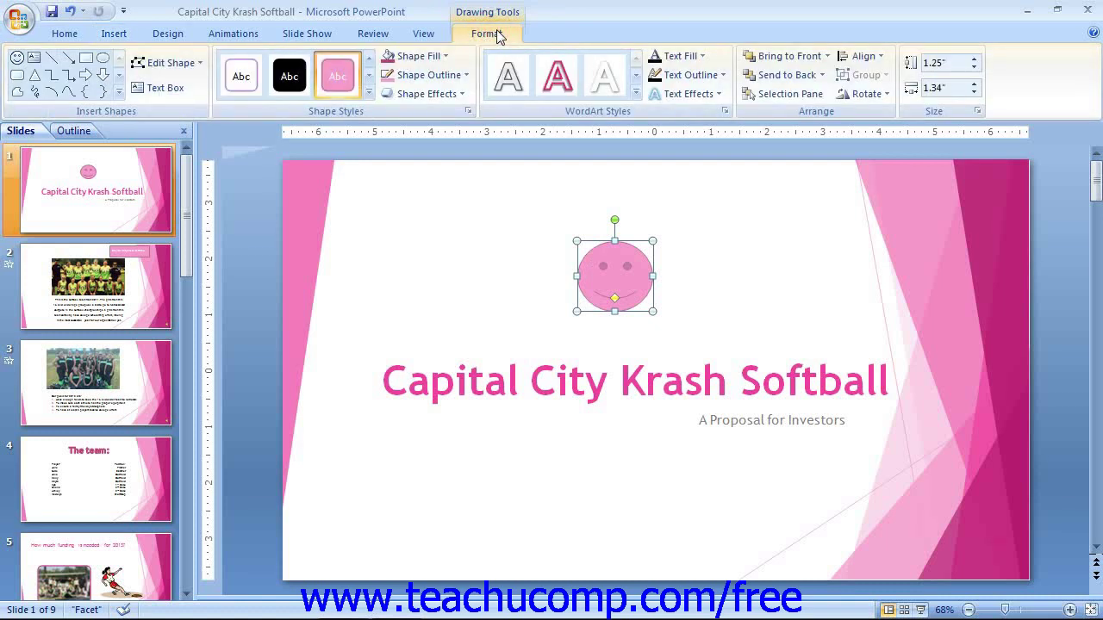
left_click(102, 64)
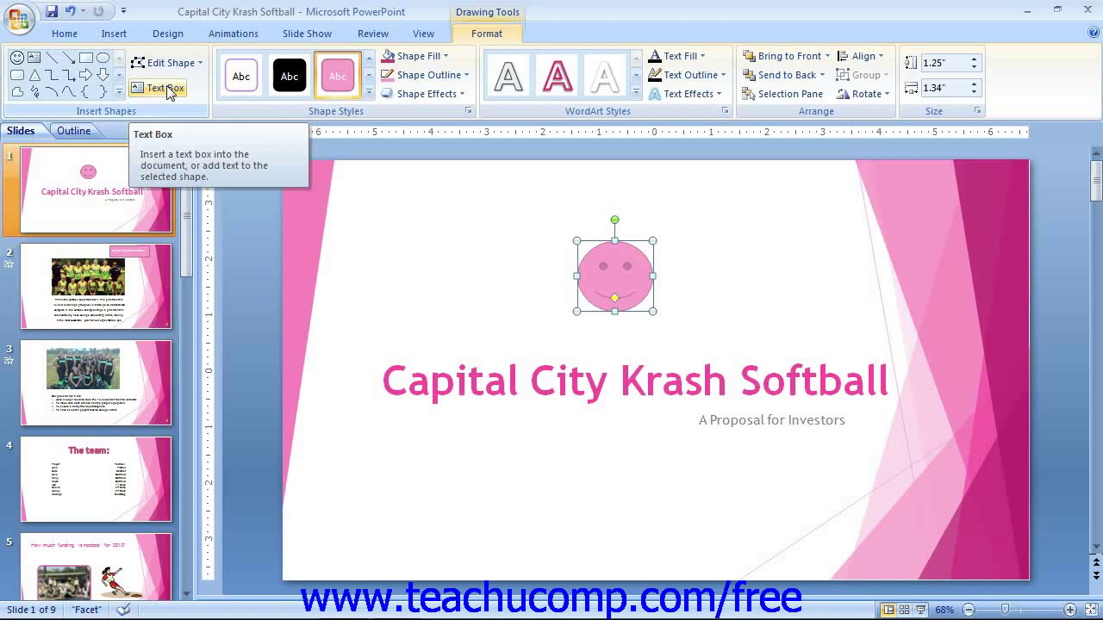
left_click(35, 93)
Step: Draw a freehand scribble right of the smiley and reveal its edit points
mouse_move(671, 227)
left_mouse_down()
mouse_move(715, 220)
mouse_move(702, 276)
mouse_move(746, 277)
mouse_move(774, 320)
mouse_move(856, 310)
left_mouse_up()
left_click(171, 64)
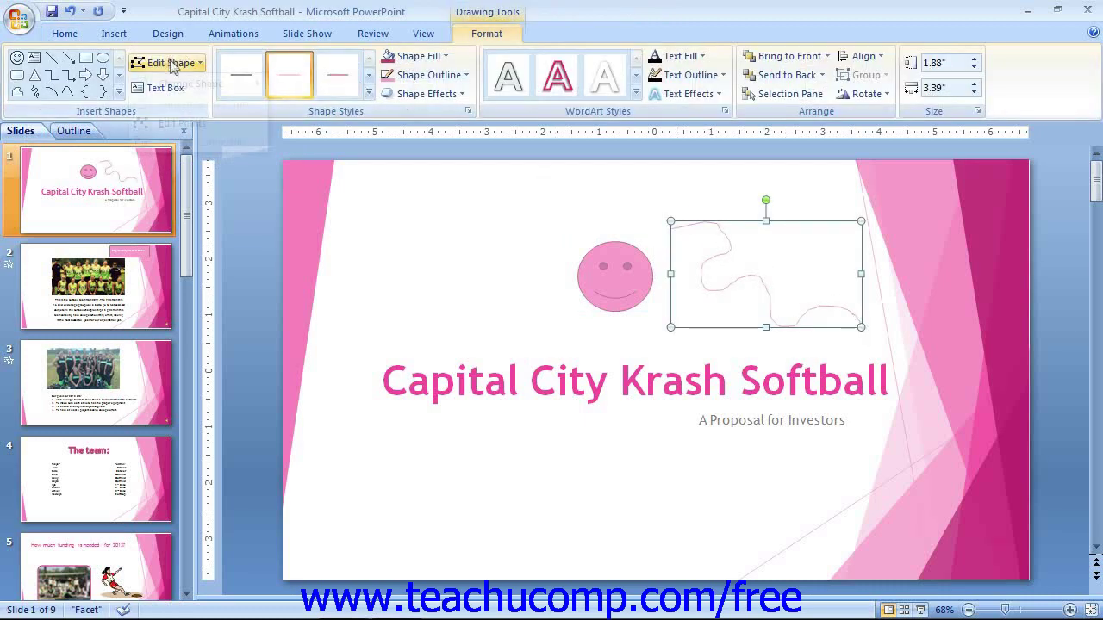
left_click(175, 124)
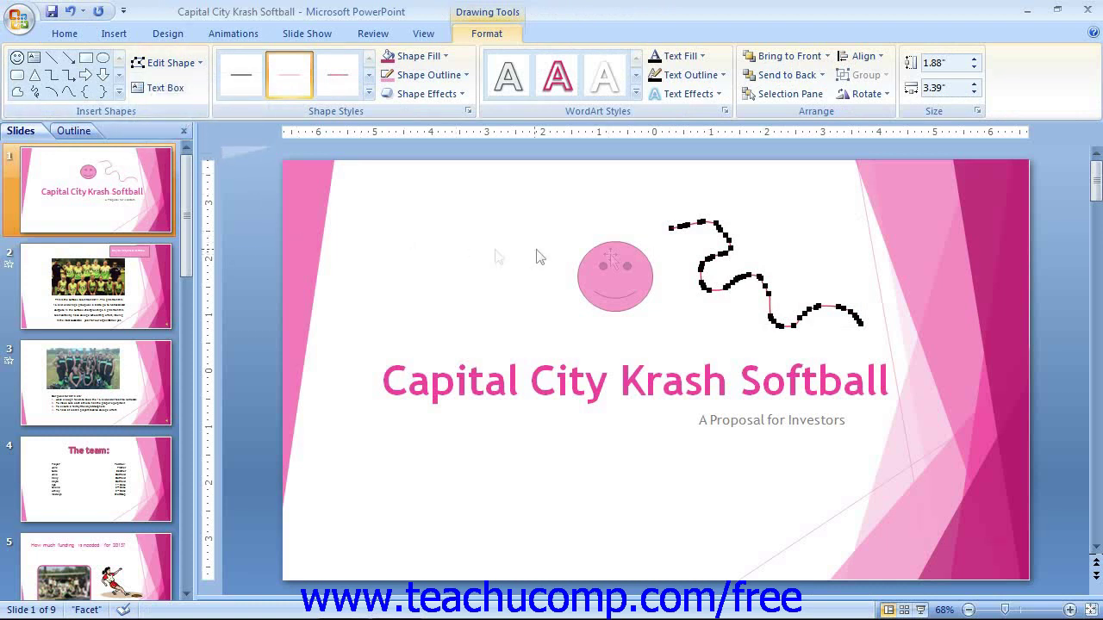
Step: Drag three scribble points outward into sharp spikes, widening it to 2.02" × 3.39"
left_click_drag(724, 229, 751, 220)
left_click_drag(700, 280, 686, 317)
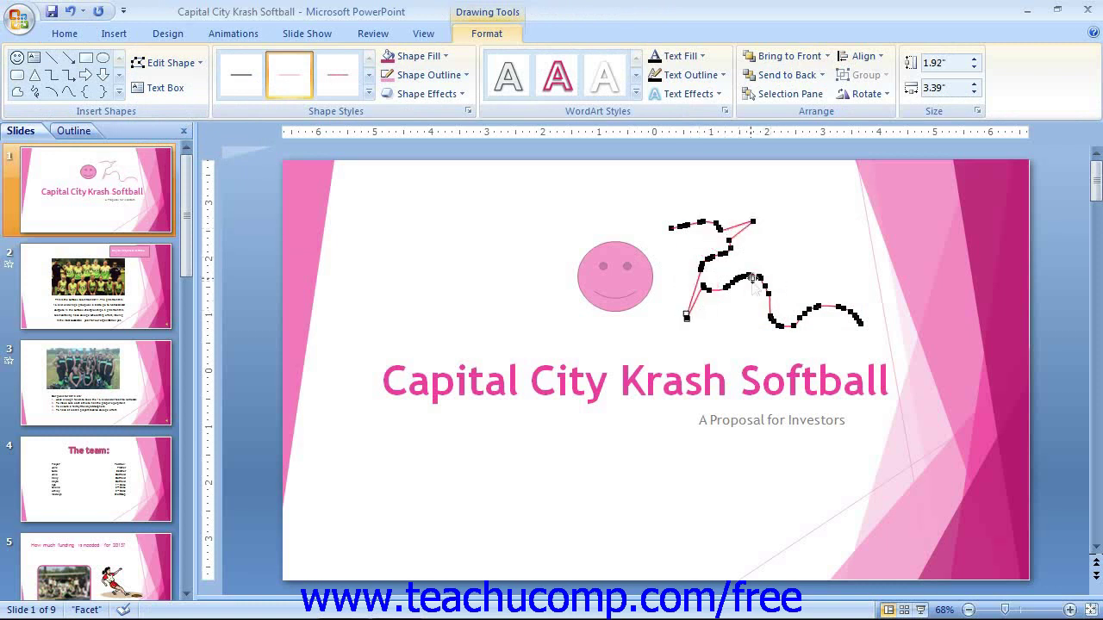
left_click_drag(778, 326, 737, 334)
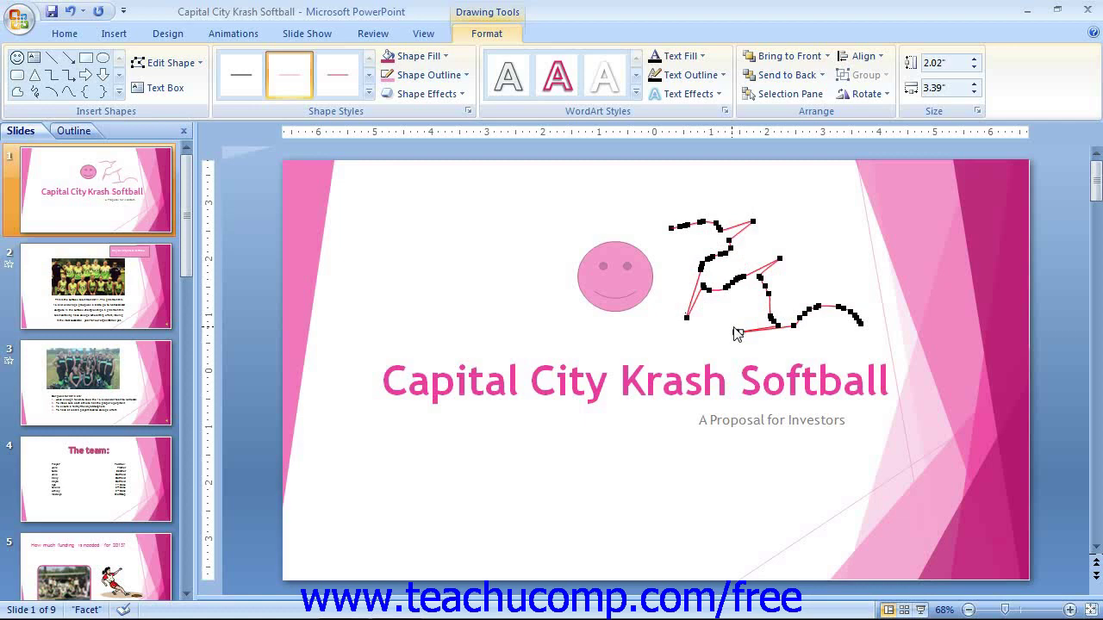
left_click(178, 63)
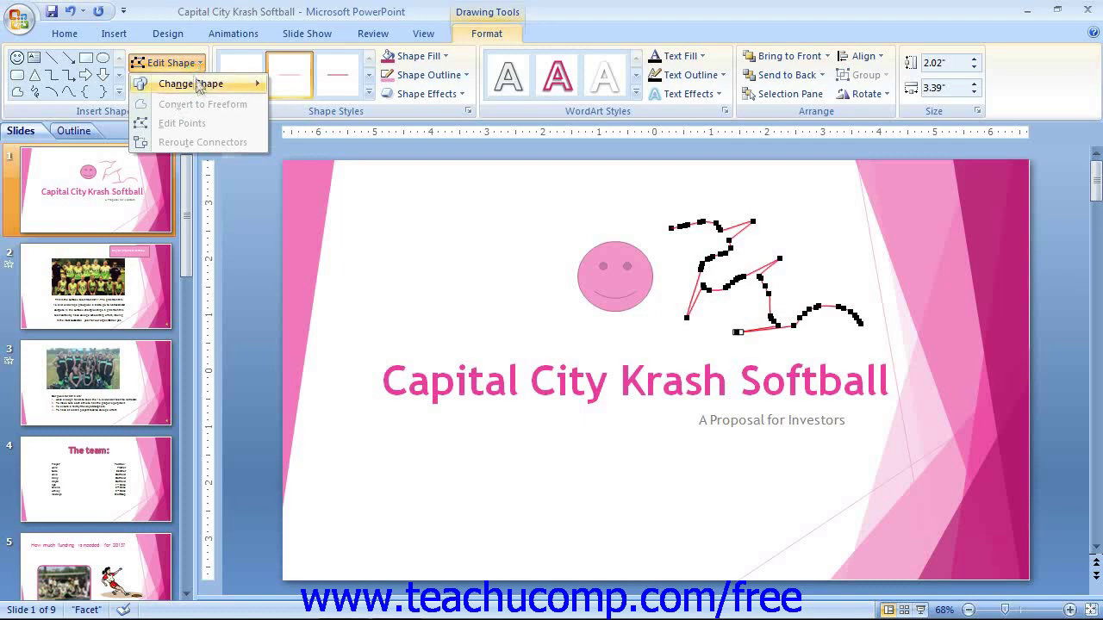
Step: Dismiss the Edit Shape menu and drag out an empty Text Box beneath the title
mouse_move(199, 87)
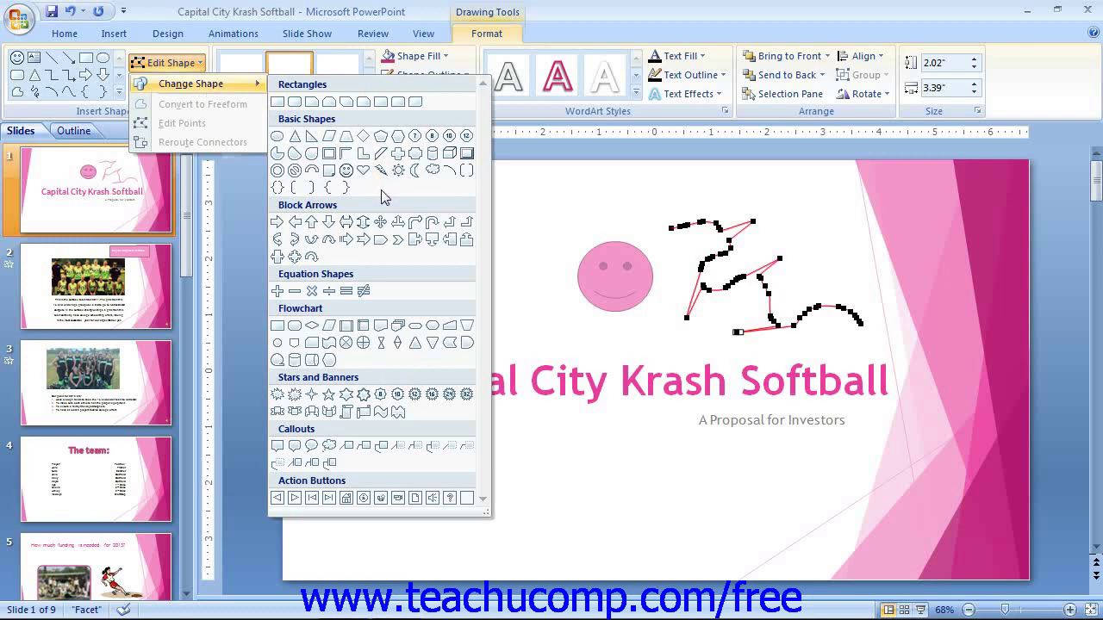
left_click(160, 59)
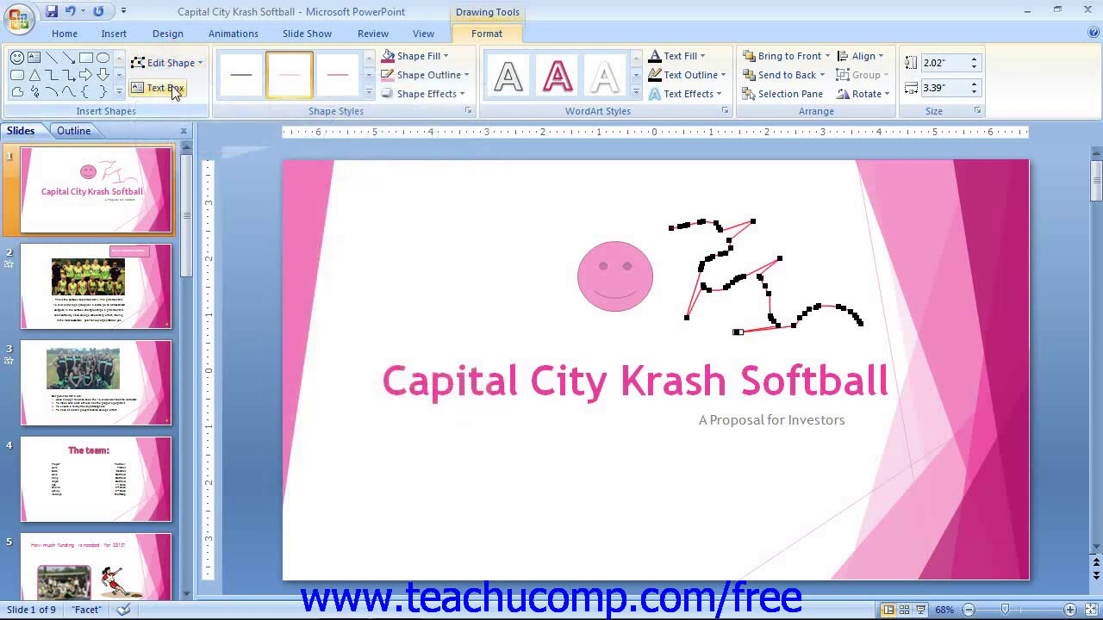
left_click(174, 89)
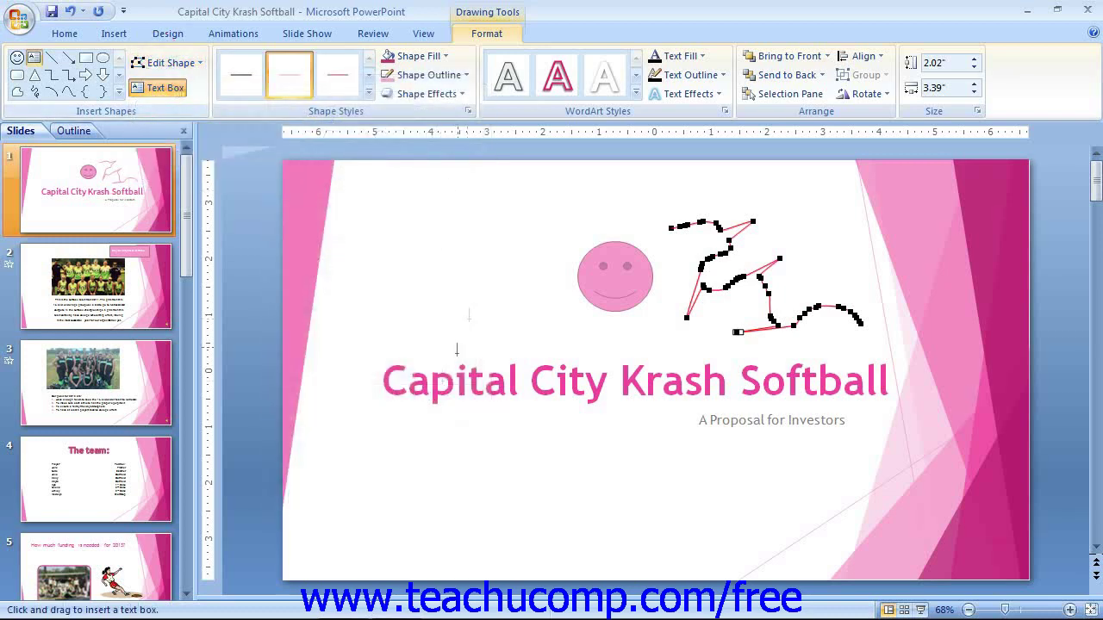
left_click_drag(417, 433, 607, 499)
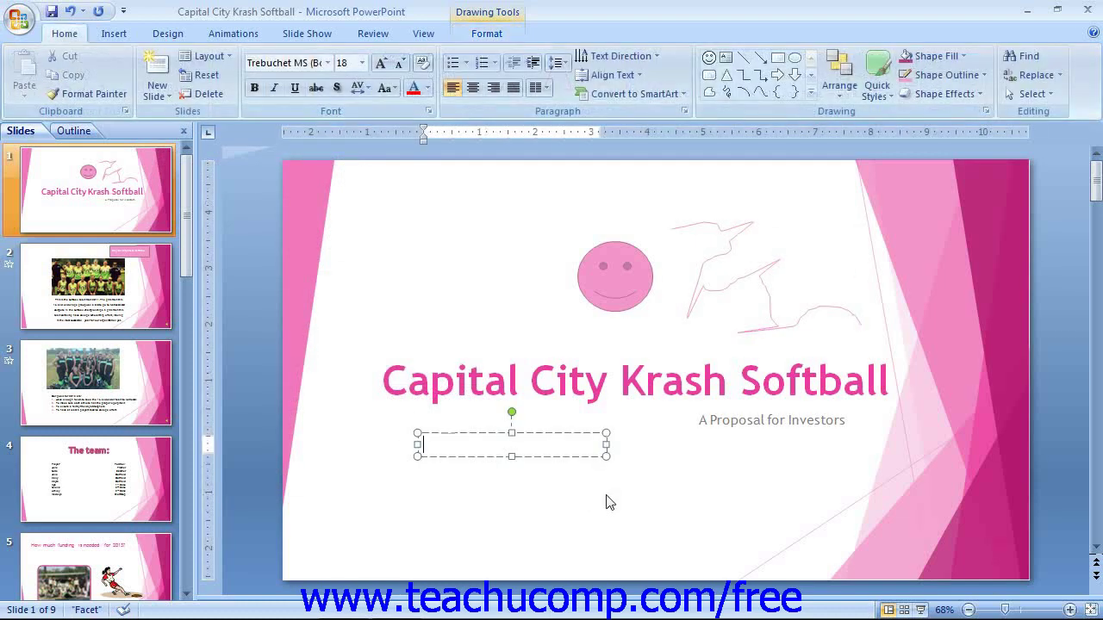
Step: Leave the empty text box, reselect the smiley, and scroll through more Shape Styles presets
left_click(408, 321)
left_click(619, 261)
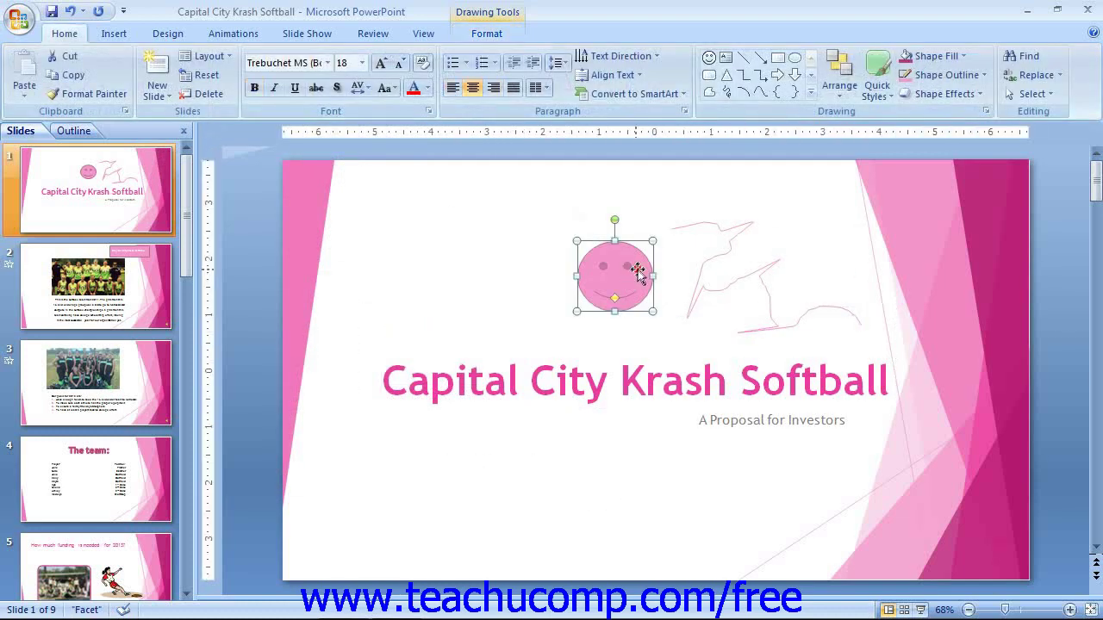
left_click(485, 32)
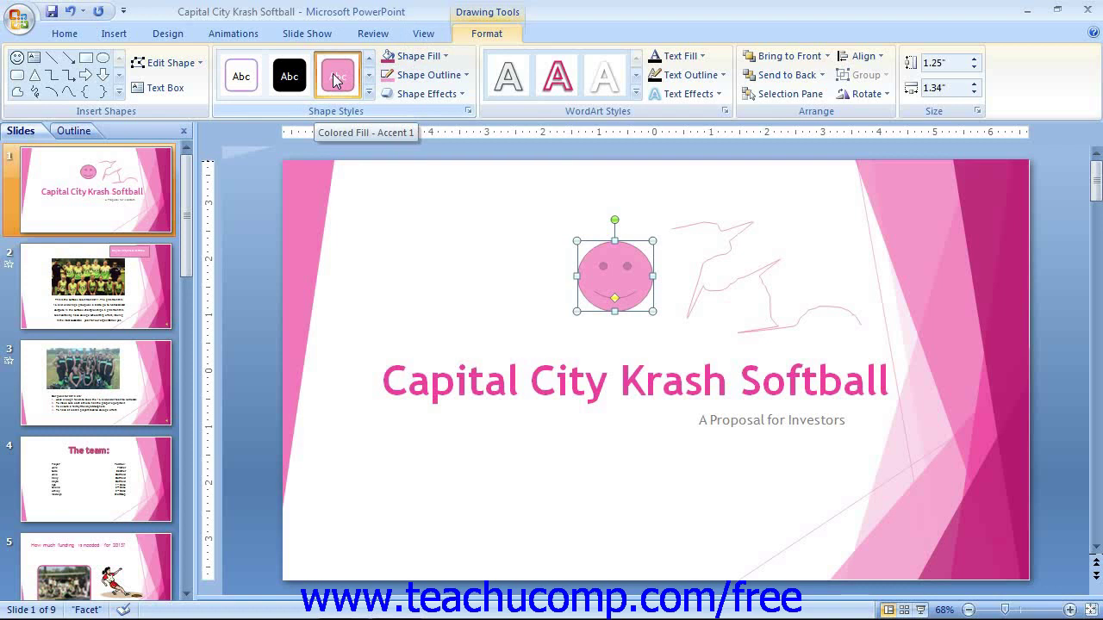
left_click(369, 75)
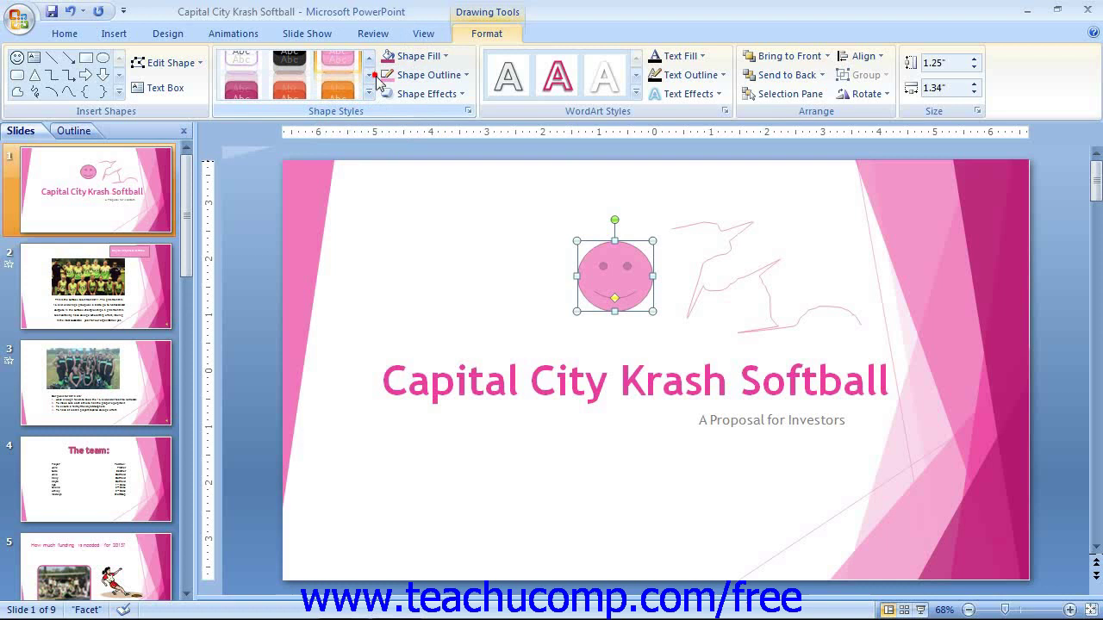
left_click(370, 76)
left_click(370, 76)
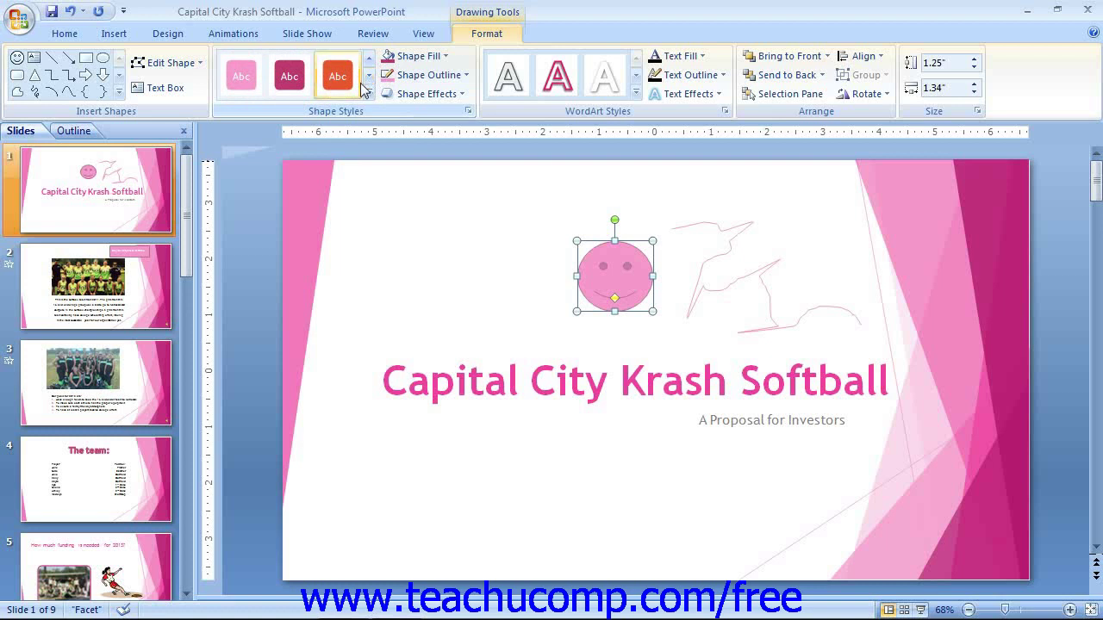
Step: Browse the smiley's Shape Fill Gradient and Texture options, then bring up More Fill Colors
left_click(422, 57)
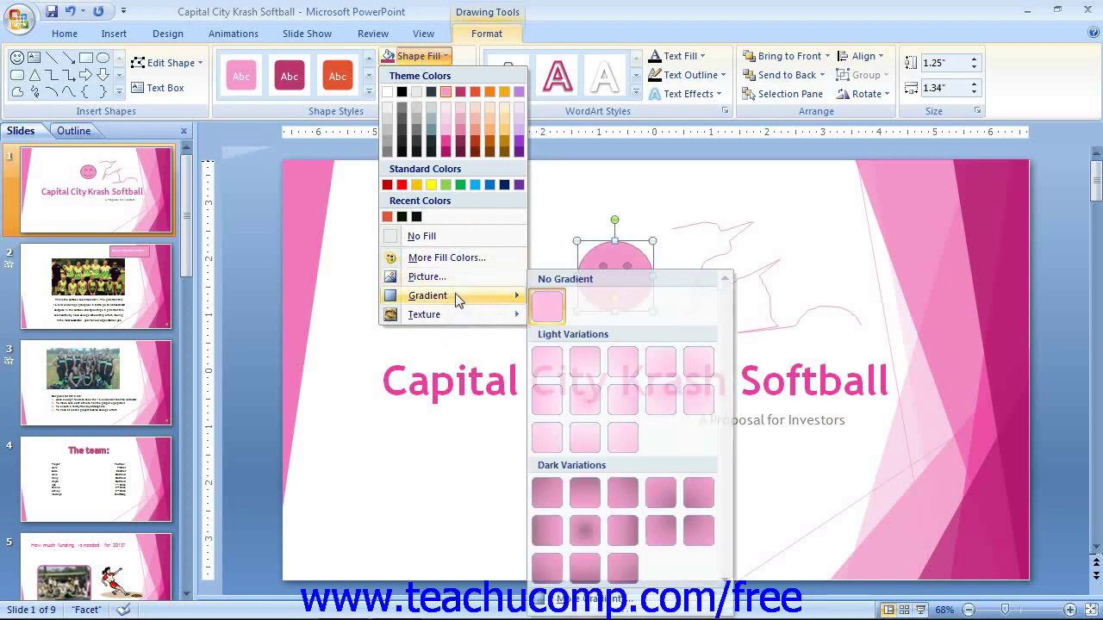
mouse_move(459, 318)
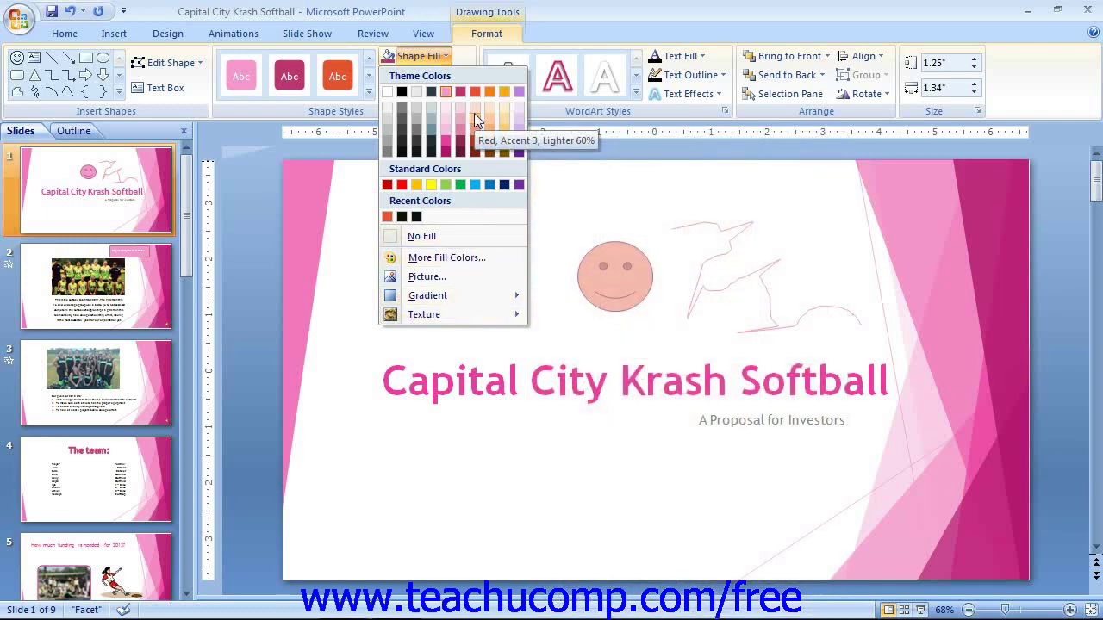
left_click(480, 259)
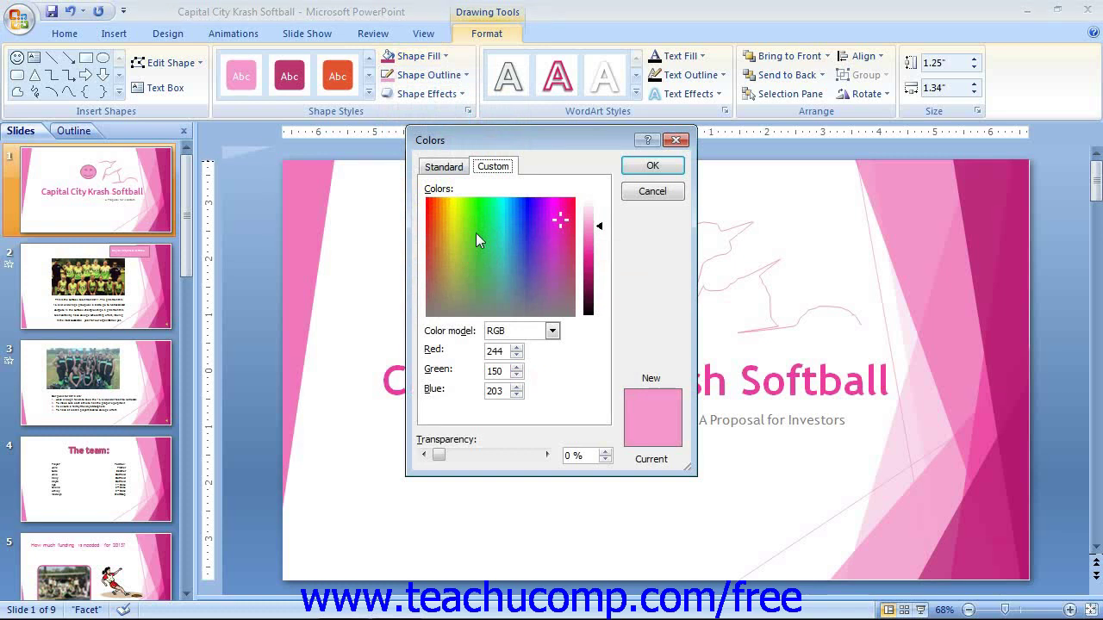
Step: Fill the smiley with lavender RGB 175, 151, 243 at 0% transparency
left_click(444, 166)
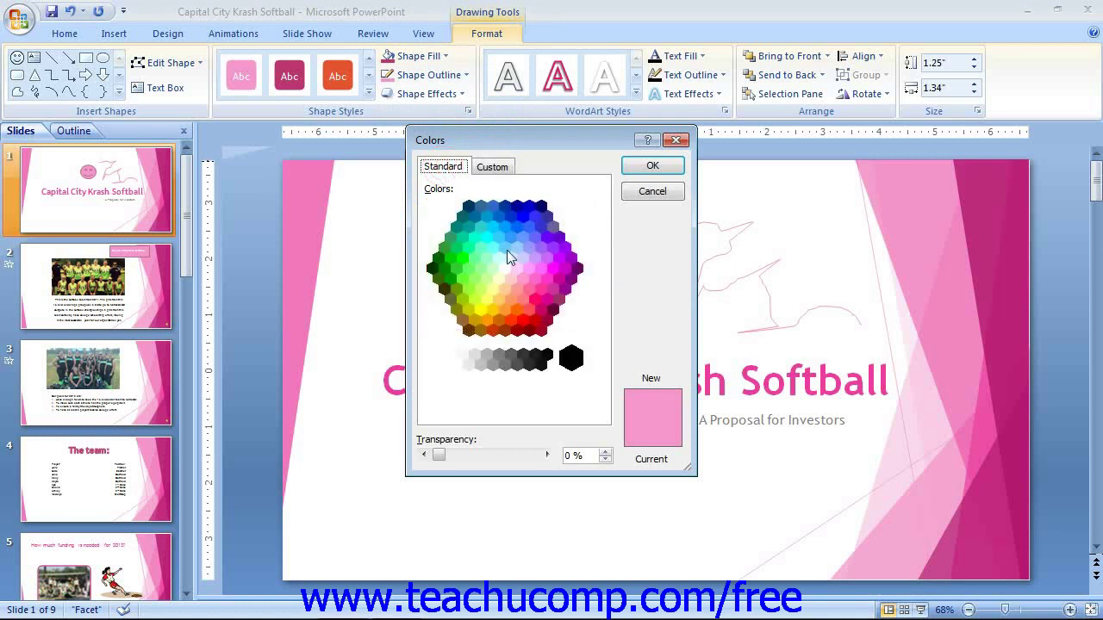
left_click(497, 170)
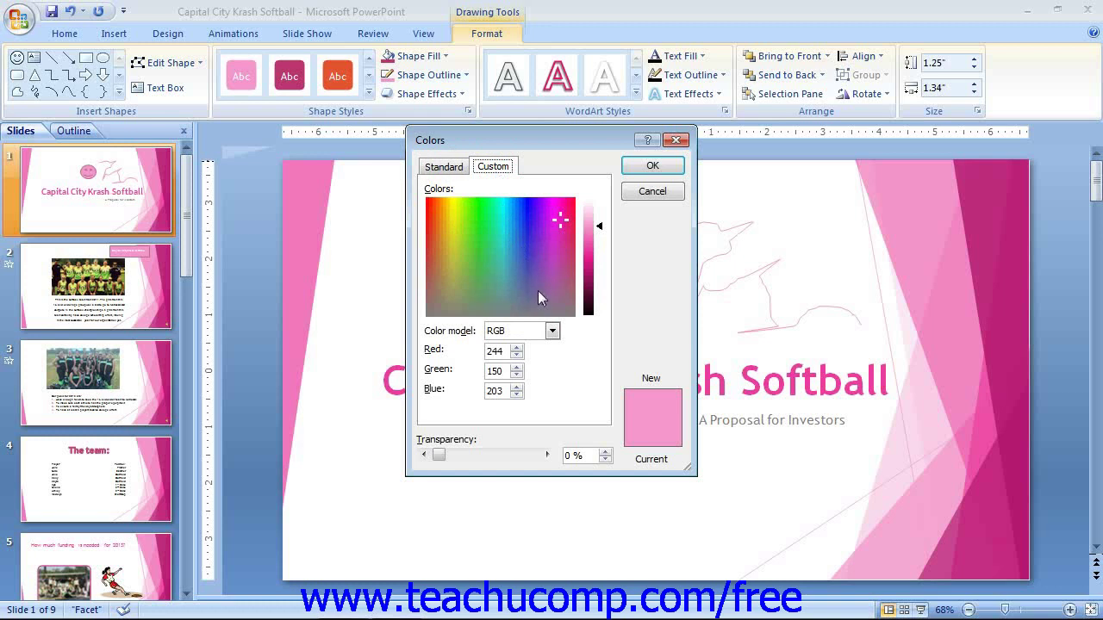
left_click_drag(448, 461, 487, 466)
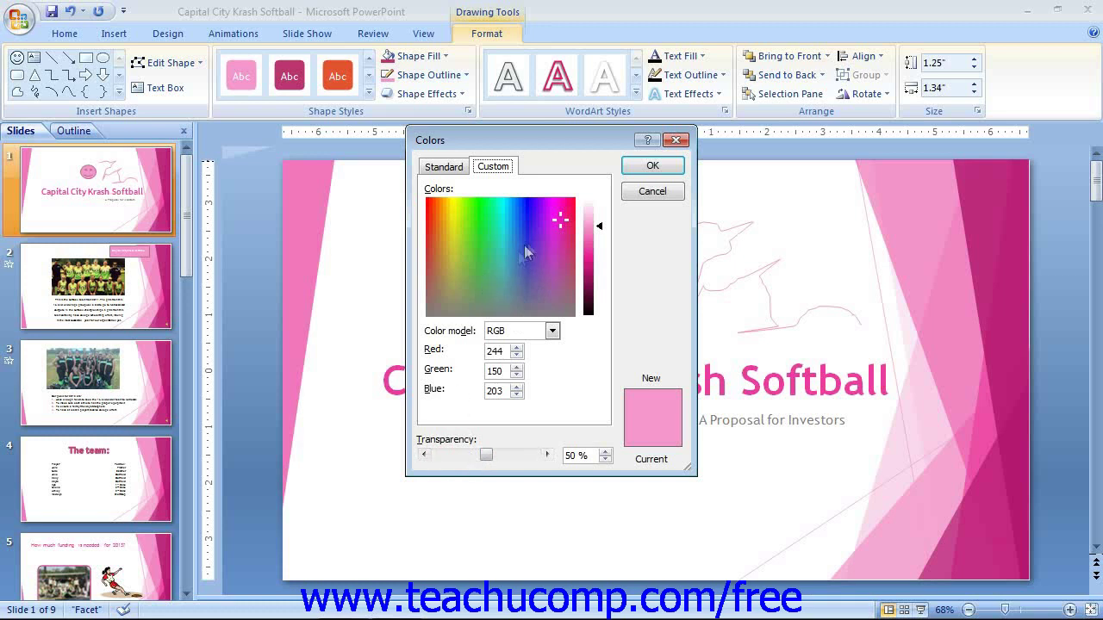
left_click_drag(530, 240, 531, 222)
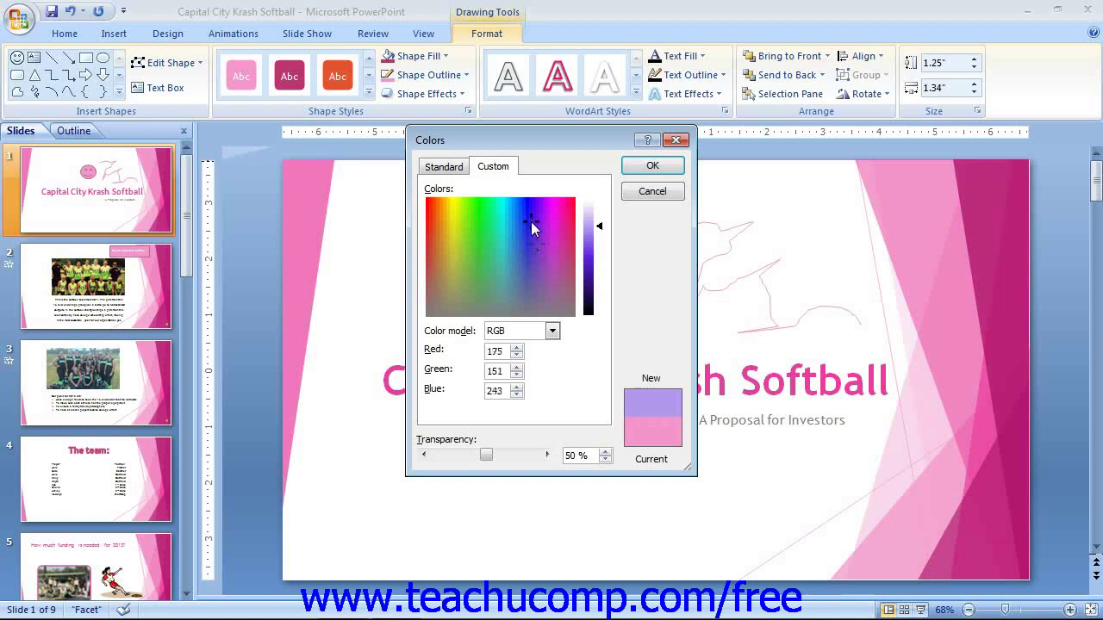
left_click_drag(481, 455, 431, 460)
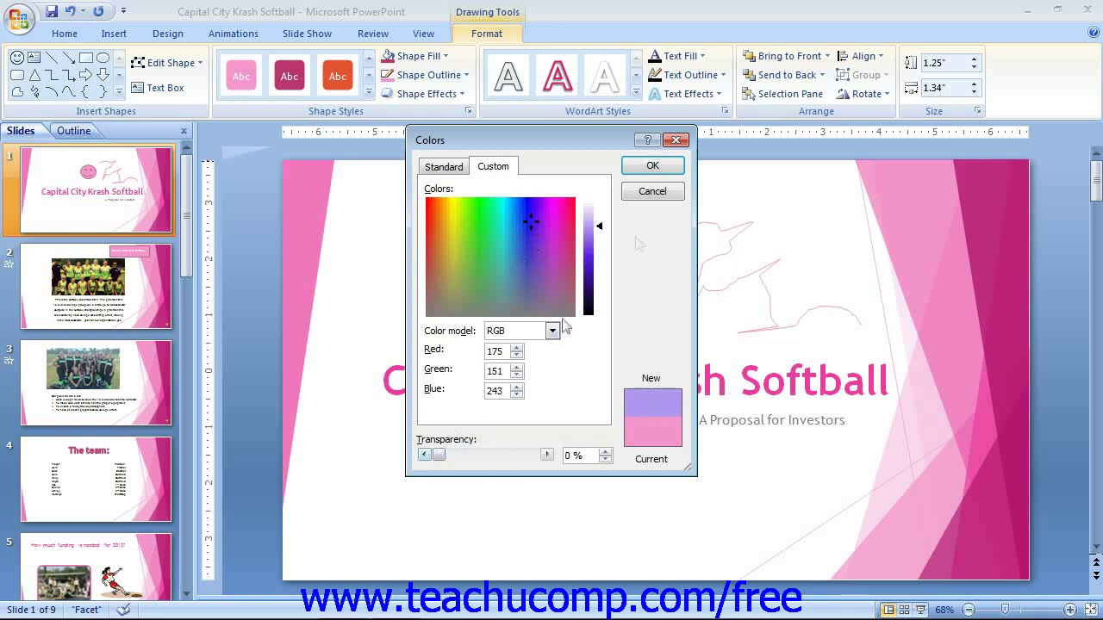
left_click(649, 165)
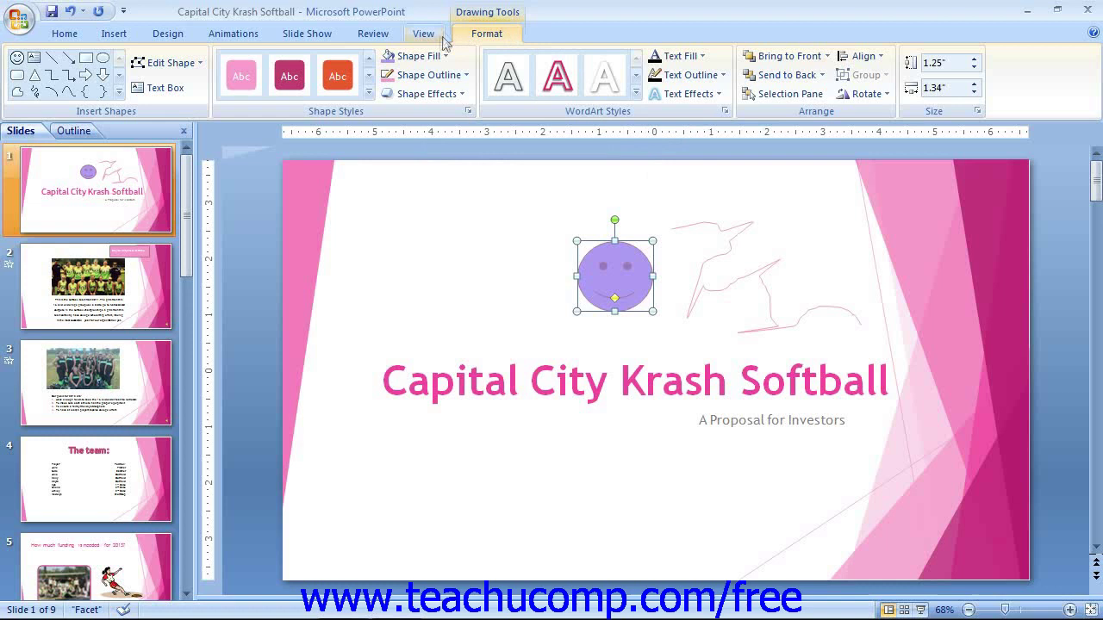
Step: Set the smiley's Shape Fill to No Fill, leaving only the pink outline
left_click(420, 56)
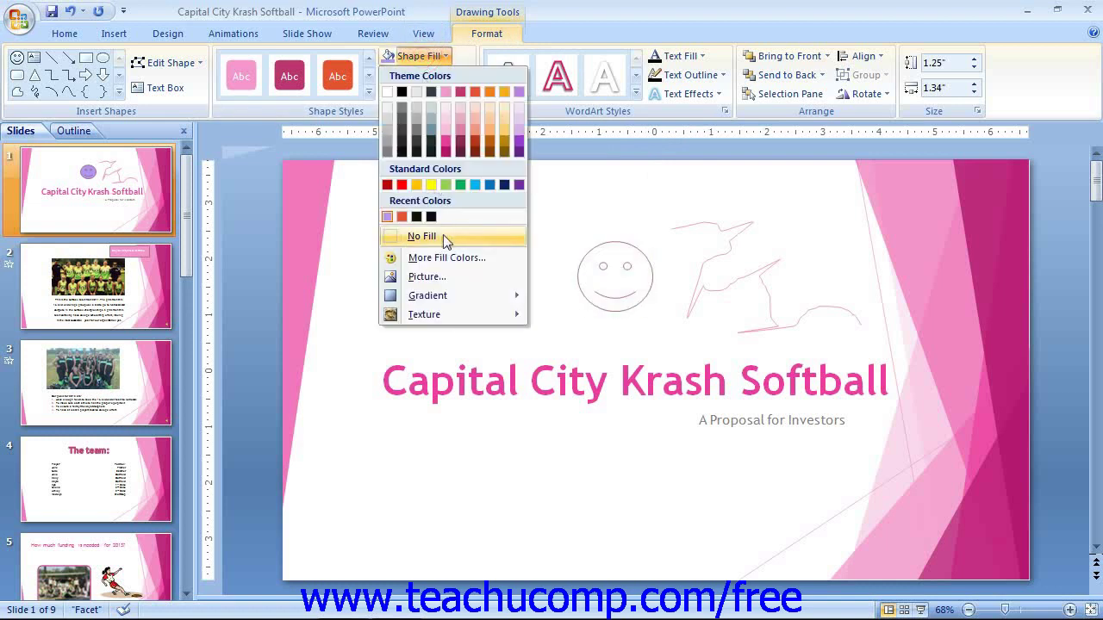
left_click(465, 237)
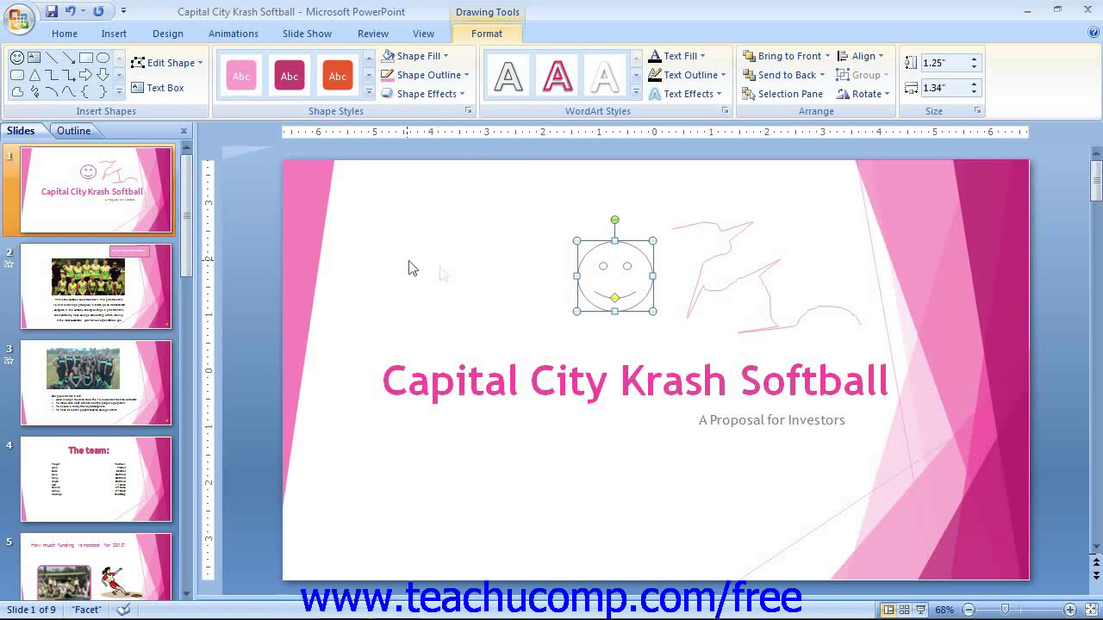
left_click(420, 55)
left_click(457, 277)
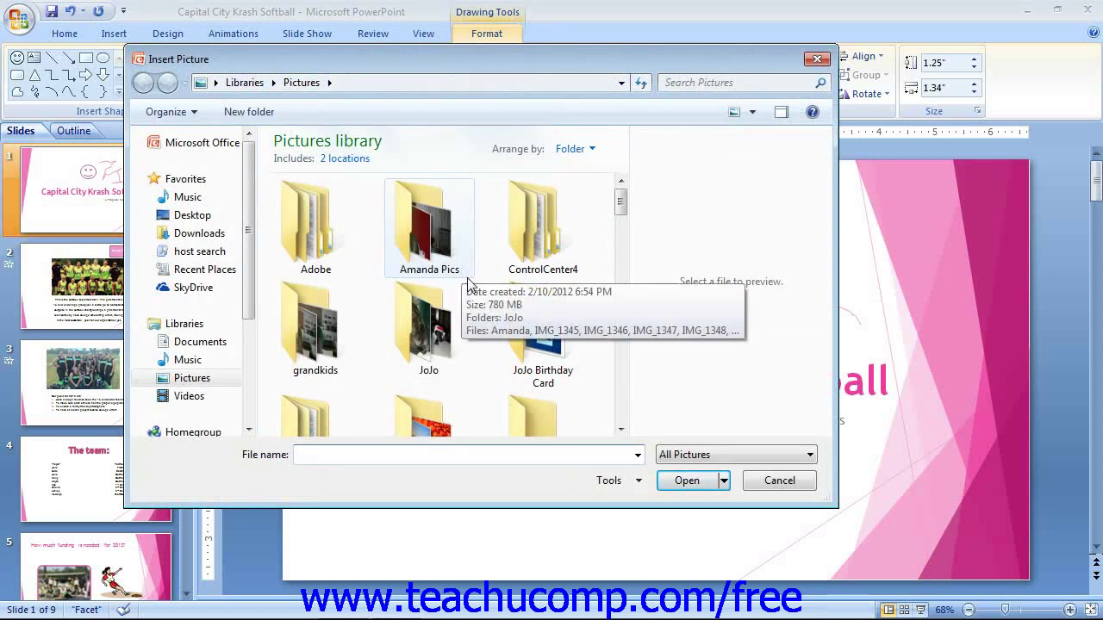
left_click(818, 60)
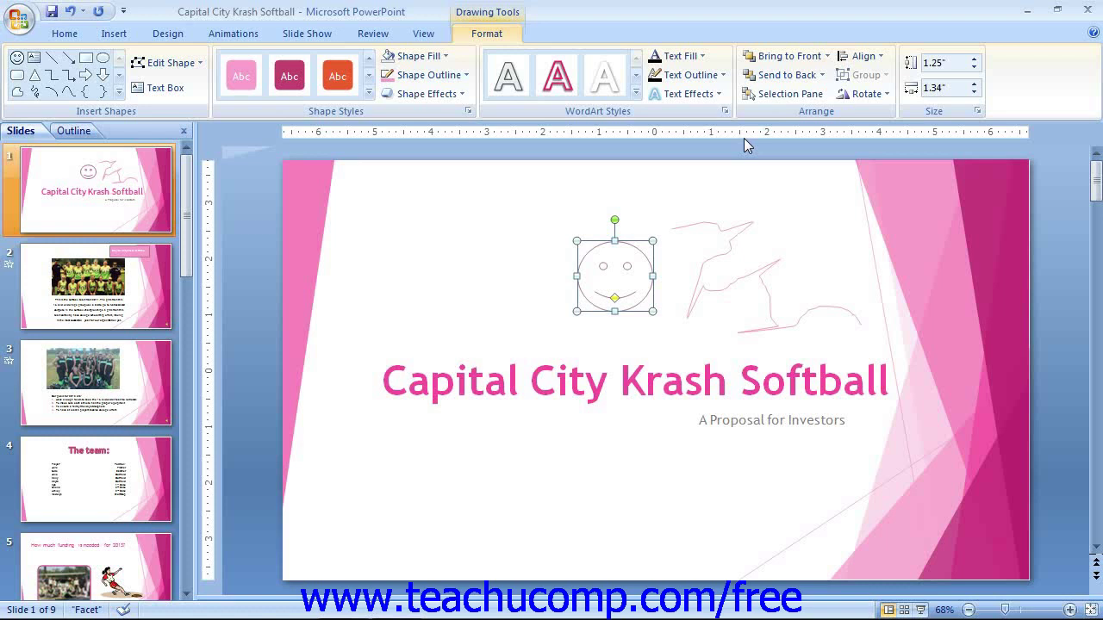
left_click(430, 55)
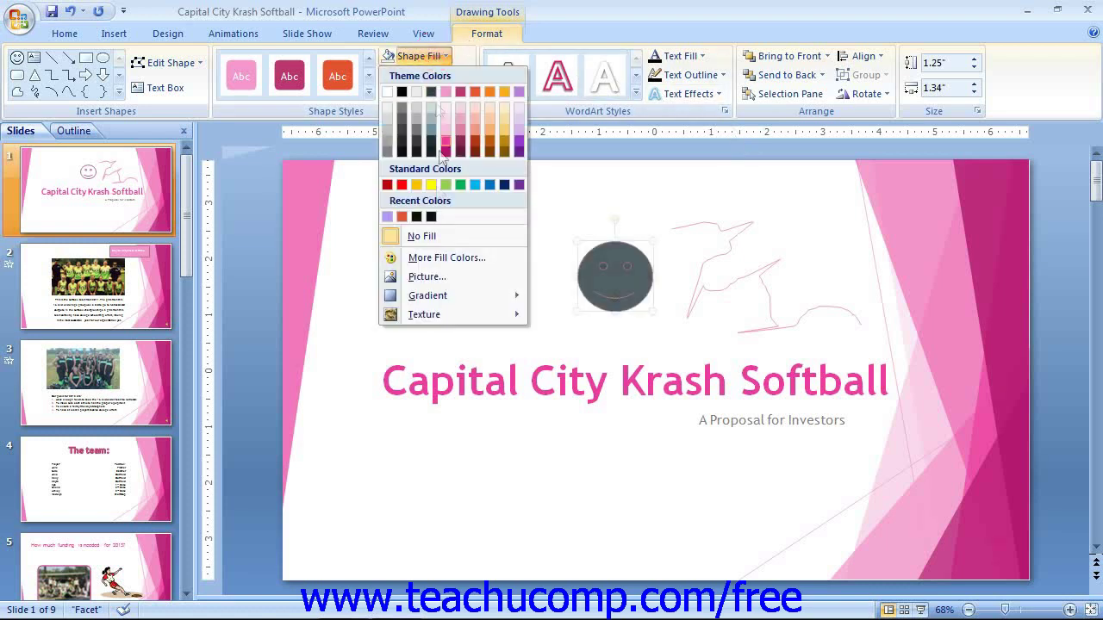
mouse_move(454, 298)
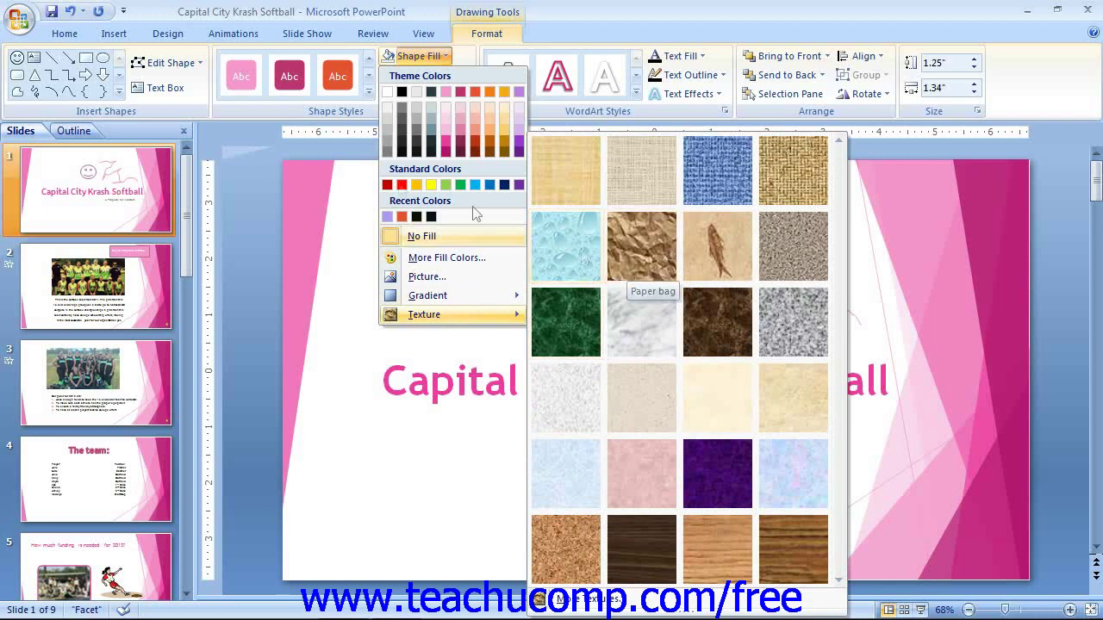
left_click(350, 208)
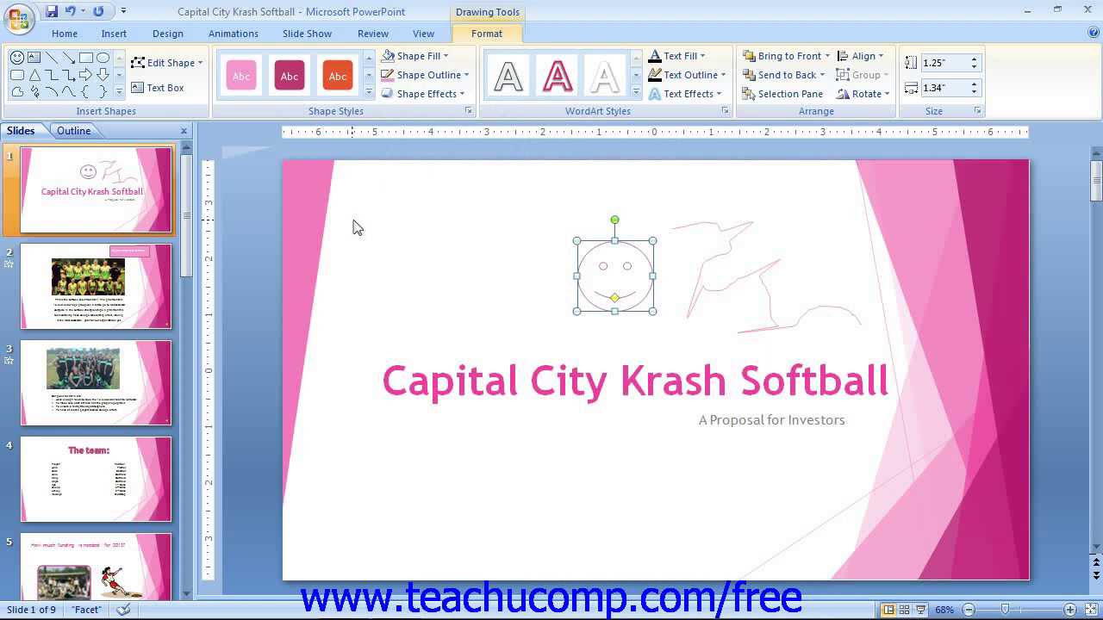
Step: Open the Shape Outline menu for the smiley face
left_click(443, 75)
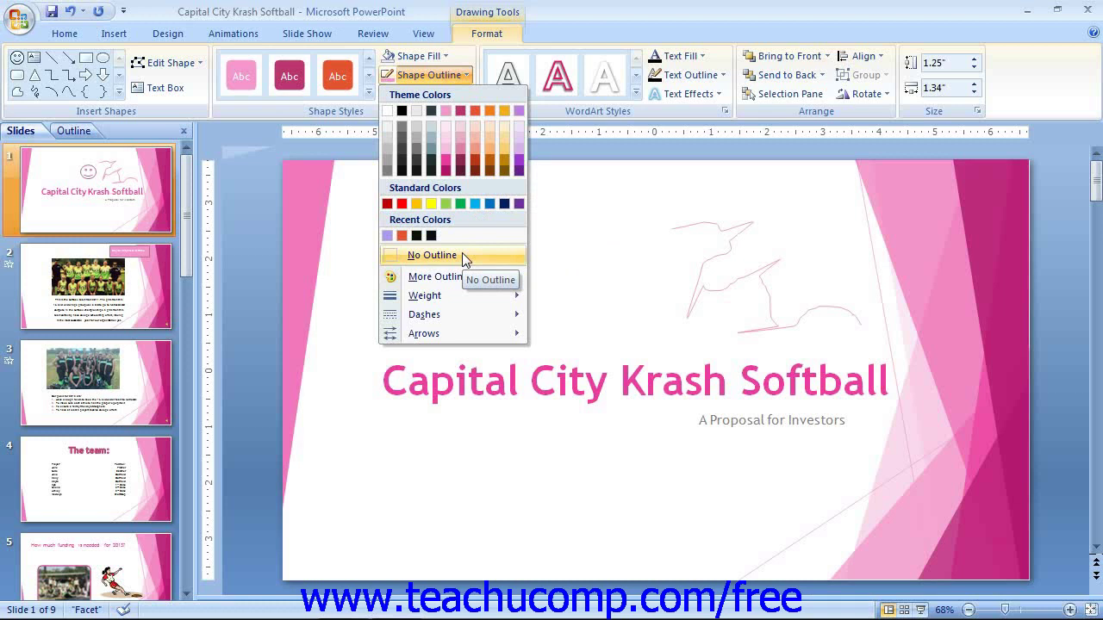
Step: Preview outline Weight, Dashes and Arrows options, then close the menu without changes
mouse_move(459, 299)
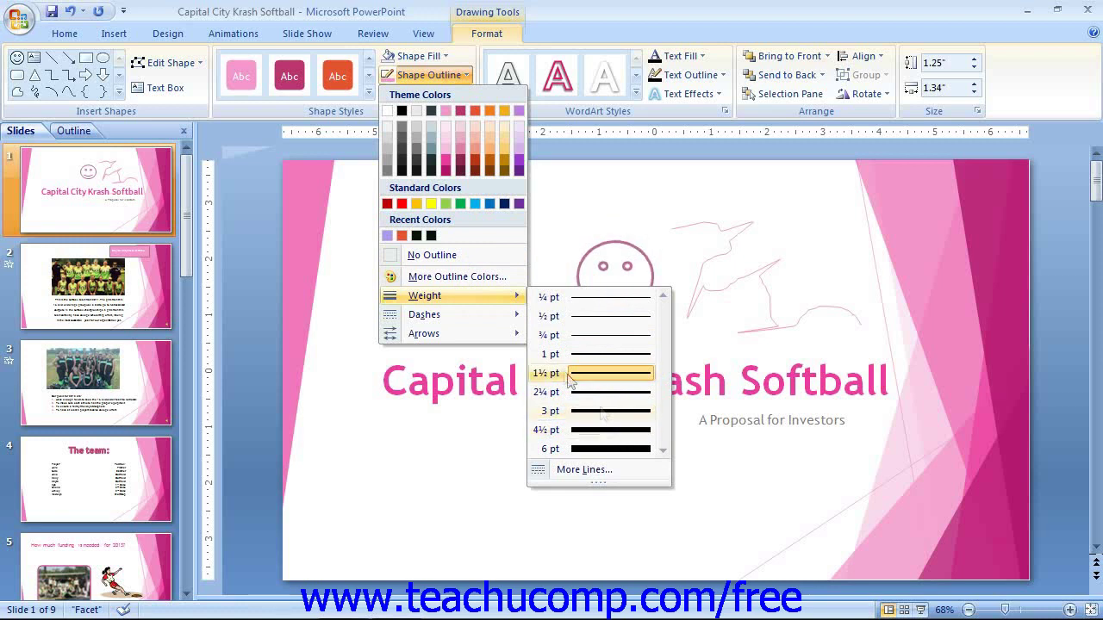
mouse_move(517, 315)
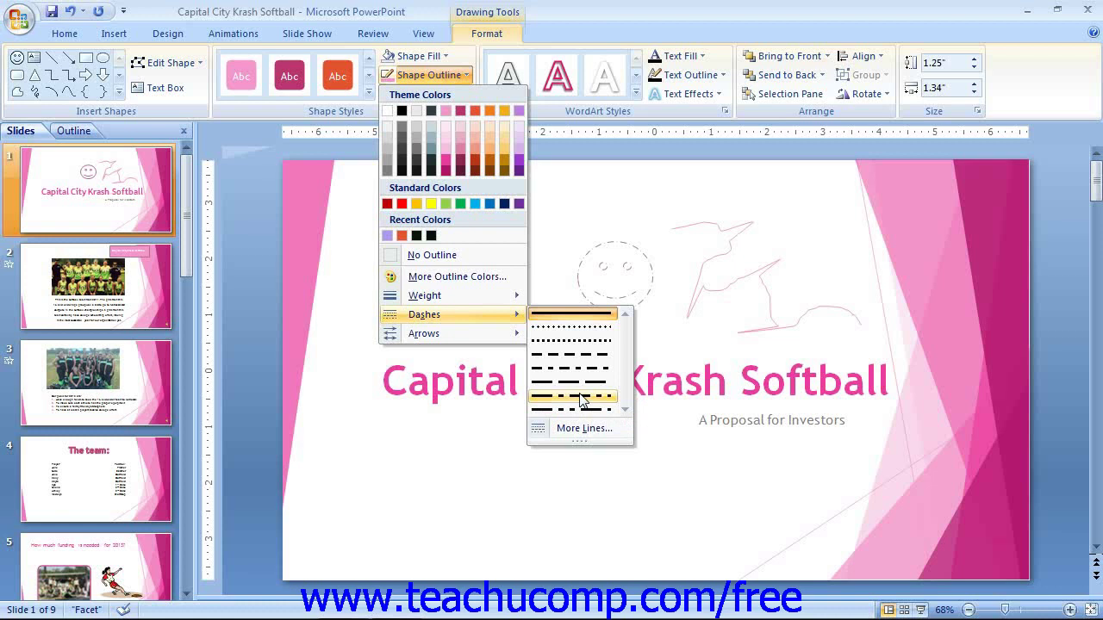
mouse_move(492, 333)
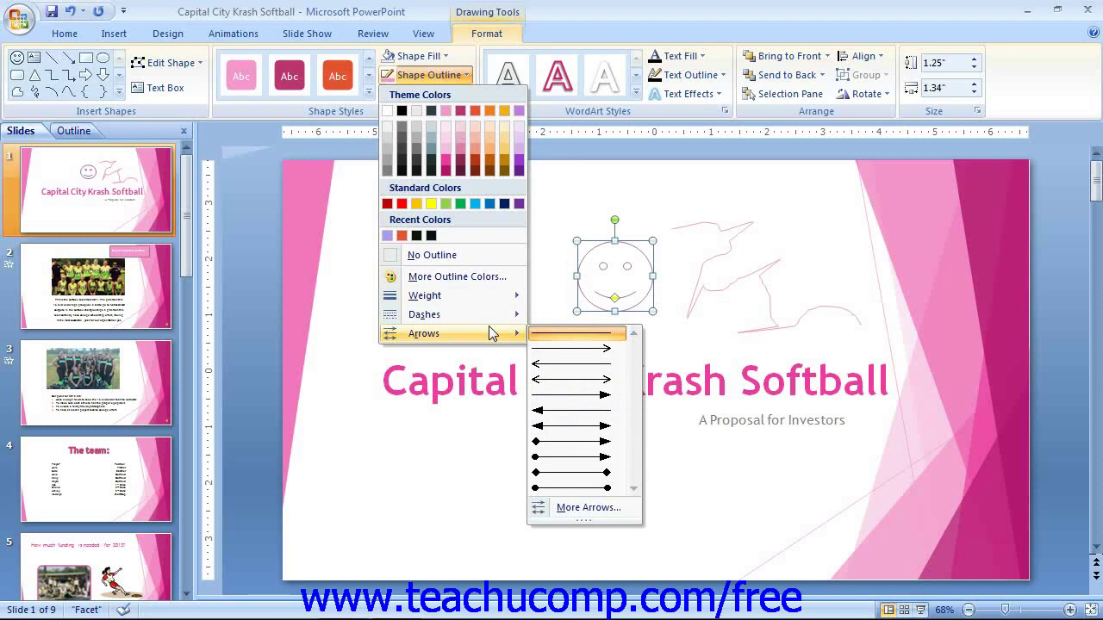
left_click(358, 227)
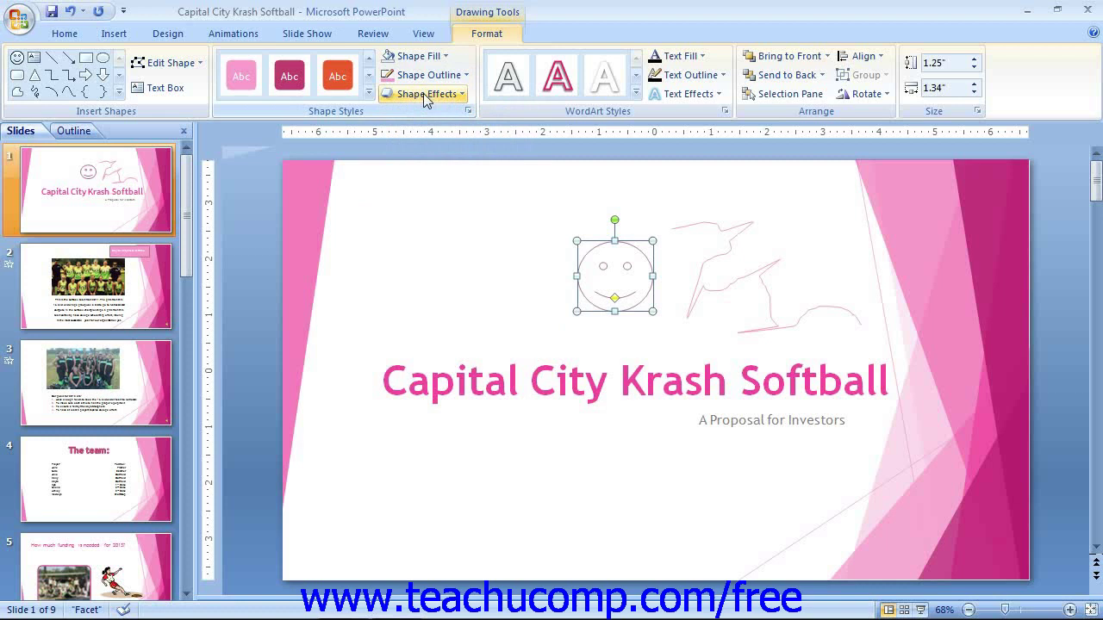
left_click(425, 95)
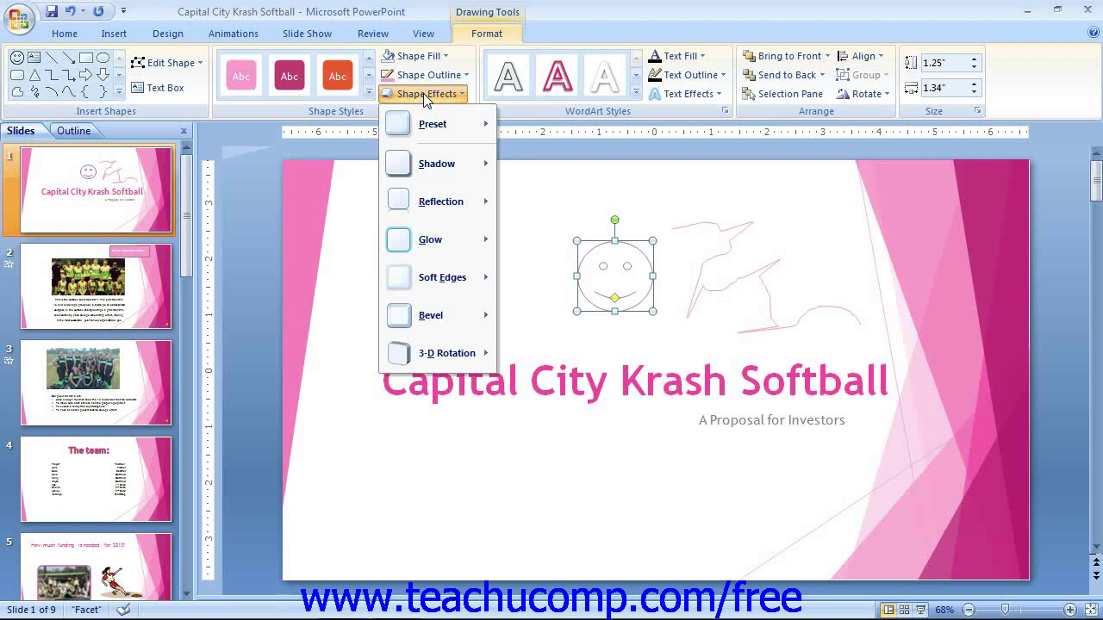
mouse_move(445, 143)
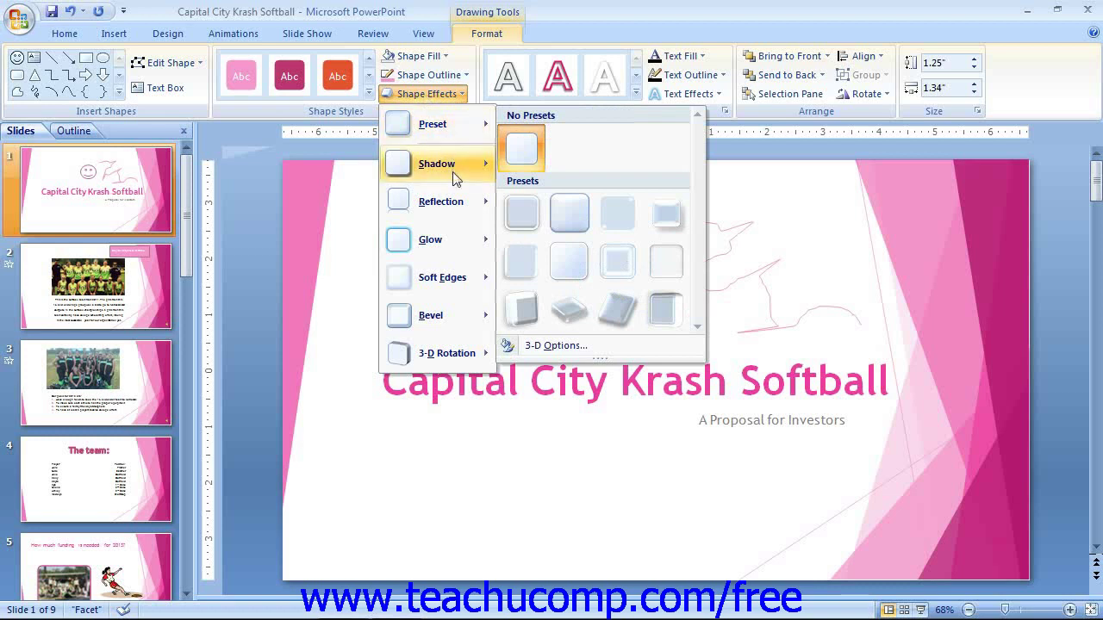
mouse_move(456, 179)
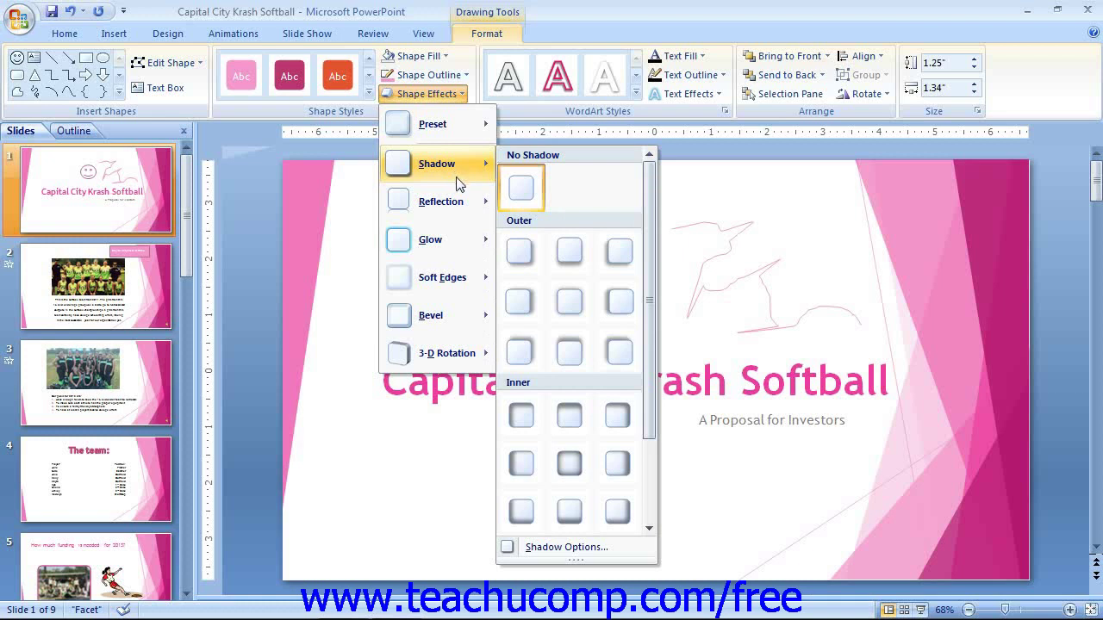
mouse_move(458, 201)
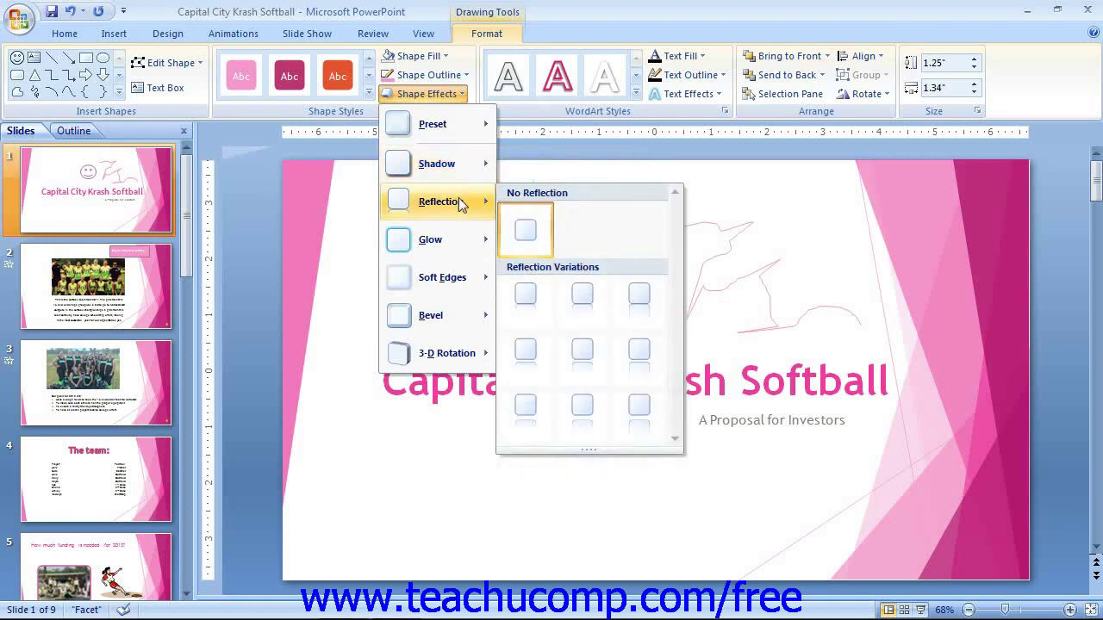
left_click(331, 217)
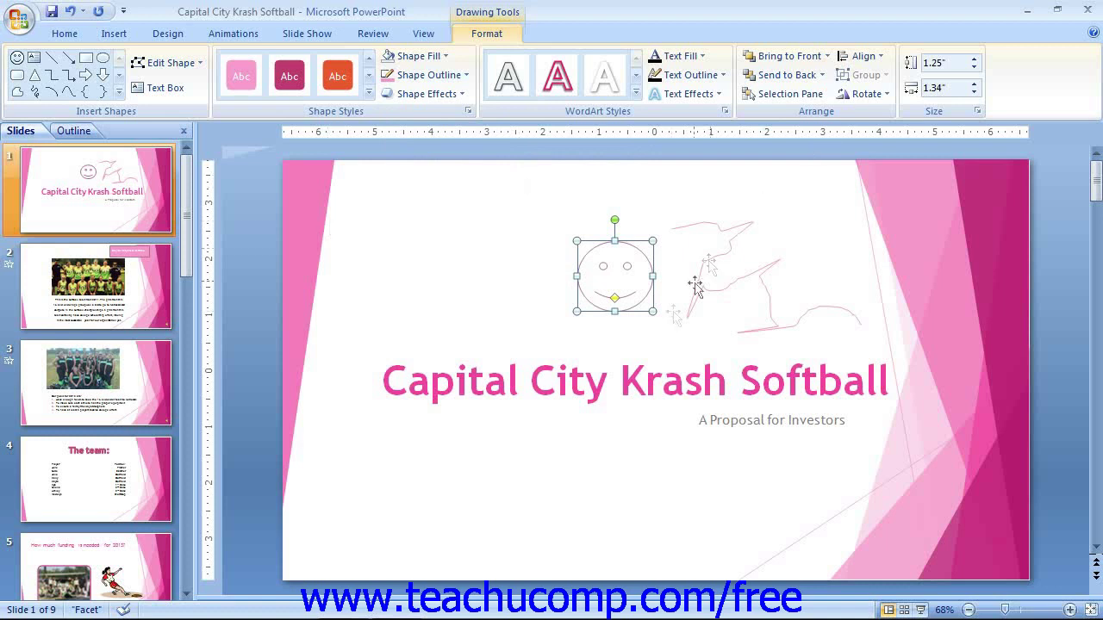
Step: Select the whole 'Capital City Krash Softball' title box and show its Text Fill texture options
left_click(620, 381)
left_click(543, 307)
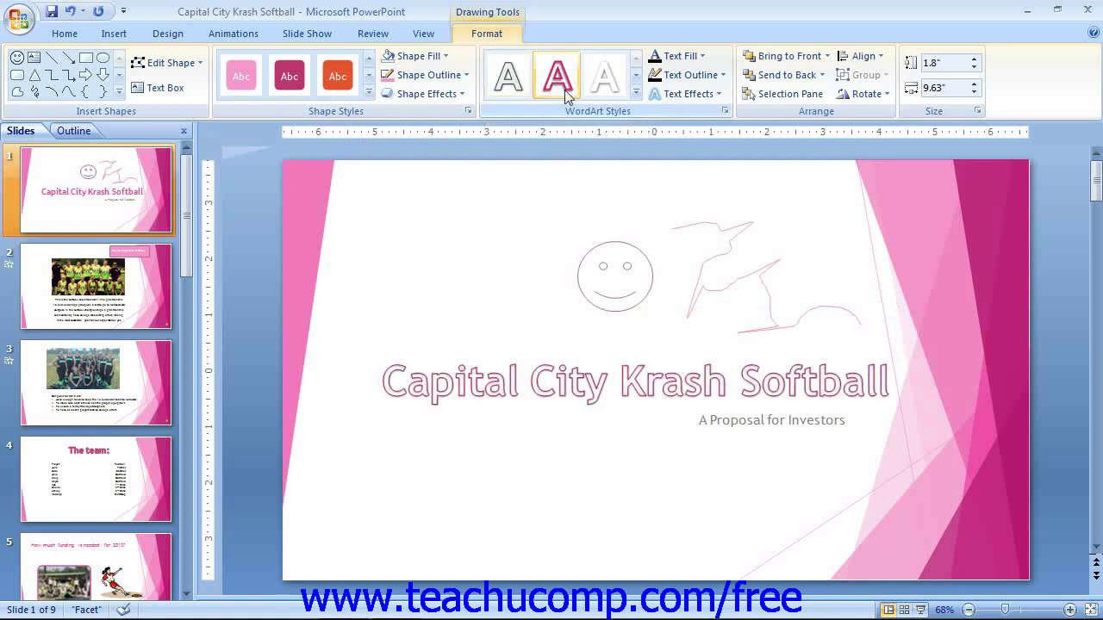
left_click(682, 57)
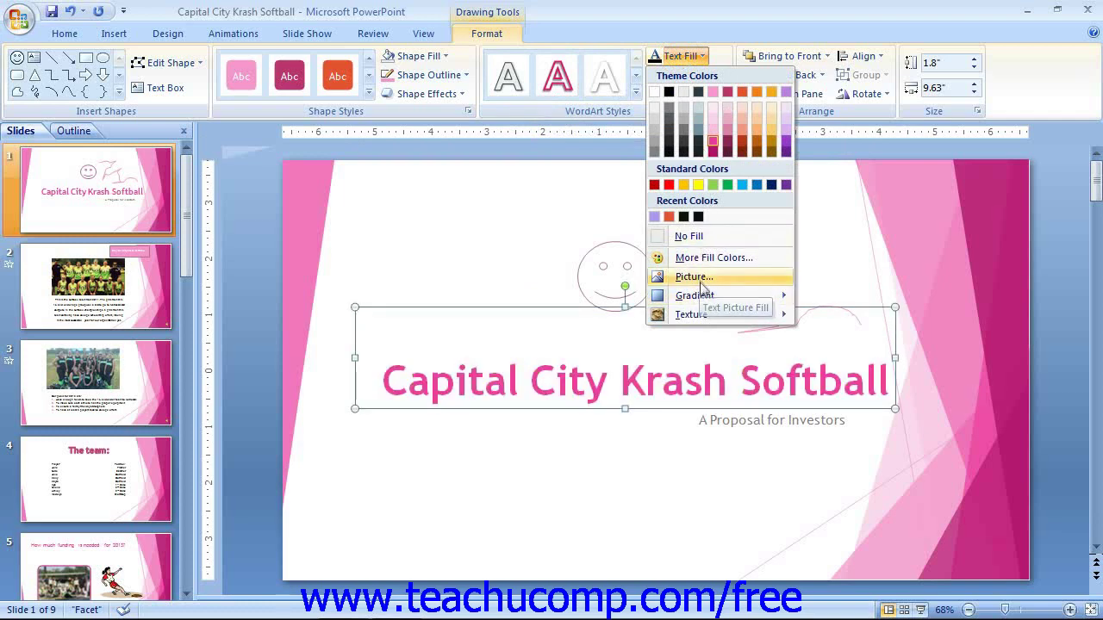
mouse_move(703, 295)
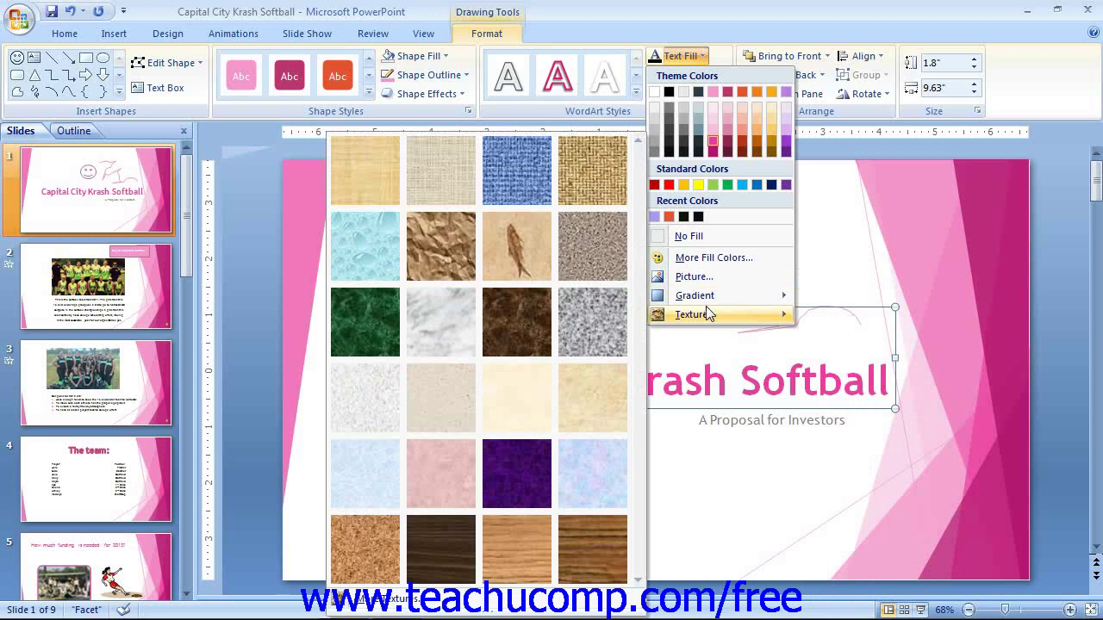
left_click(822, 226)
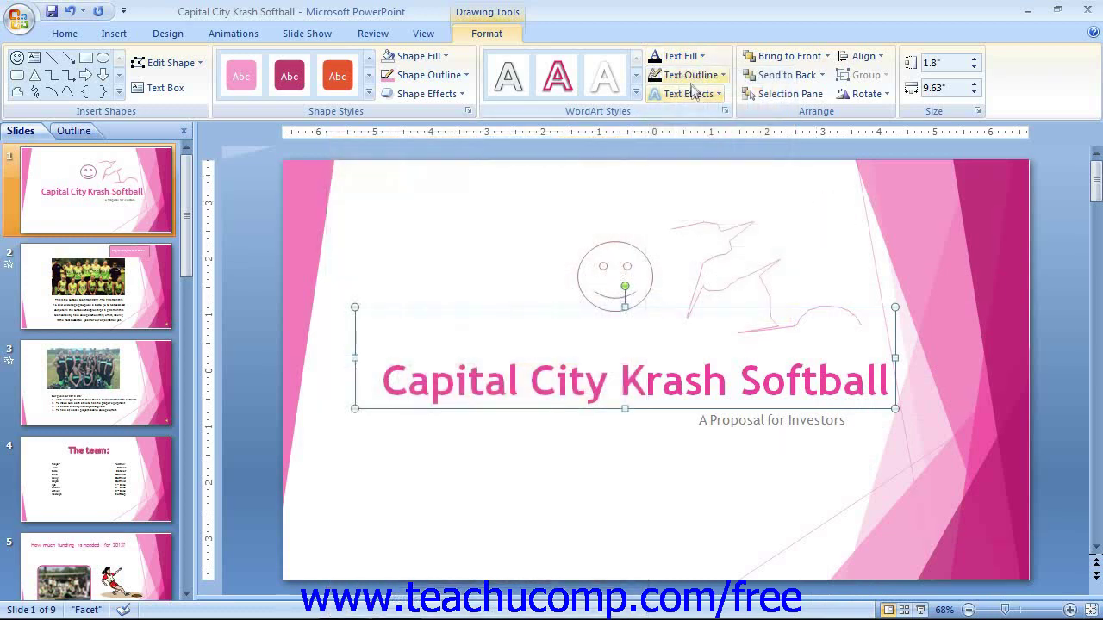
left_click(692, 82)
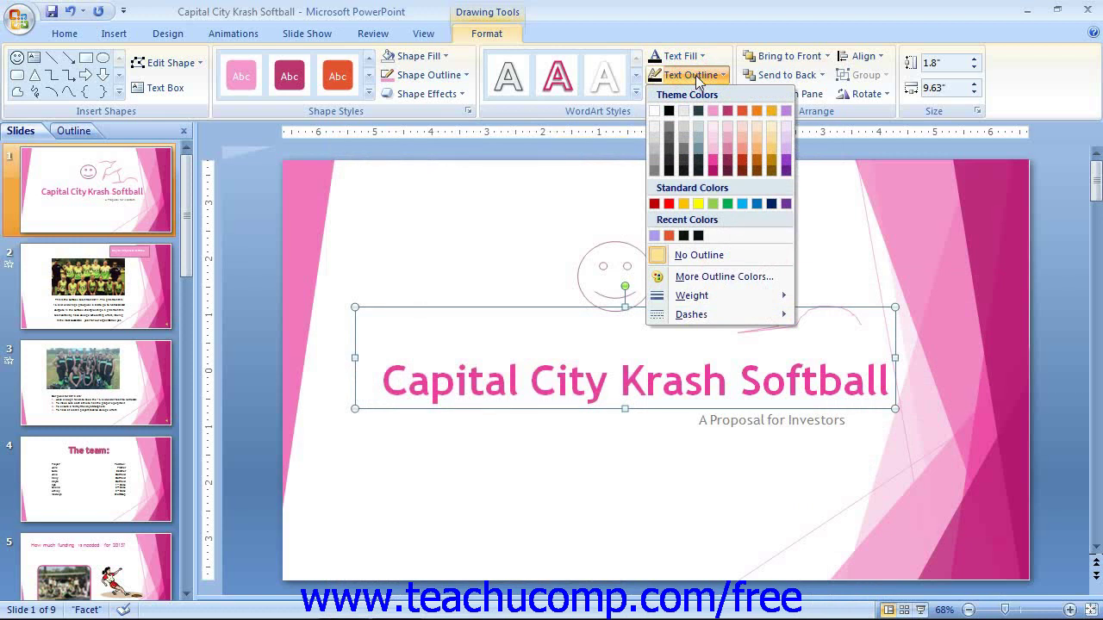
left_click(695, 75)
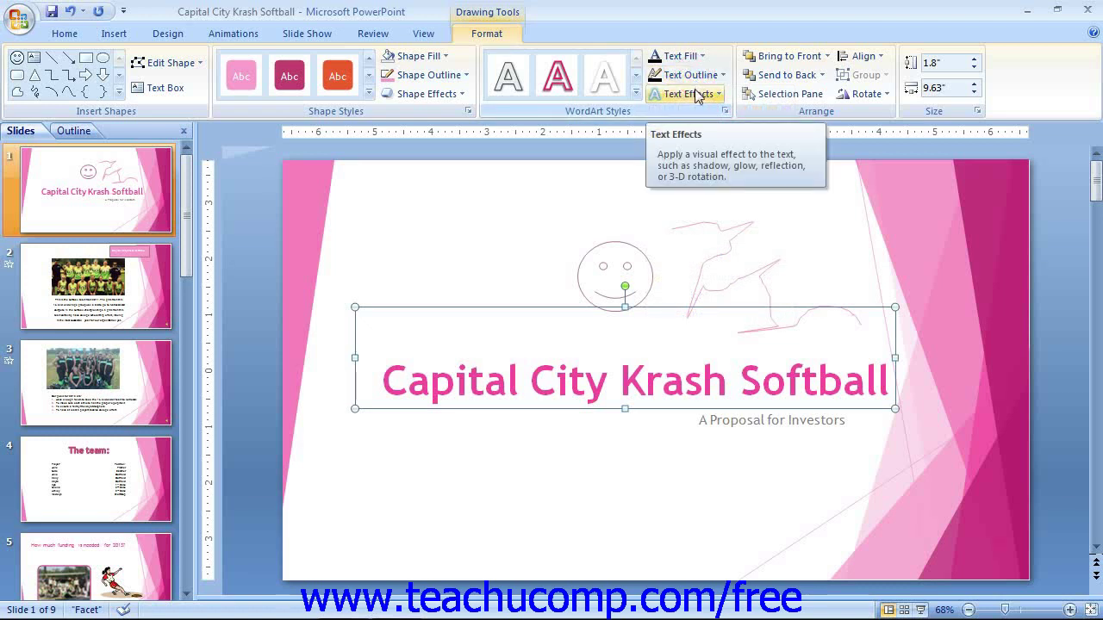
left_click(696, 94)
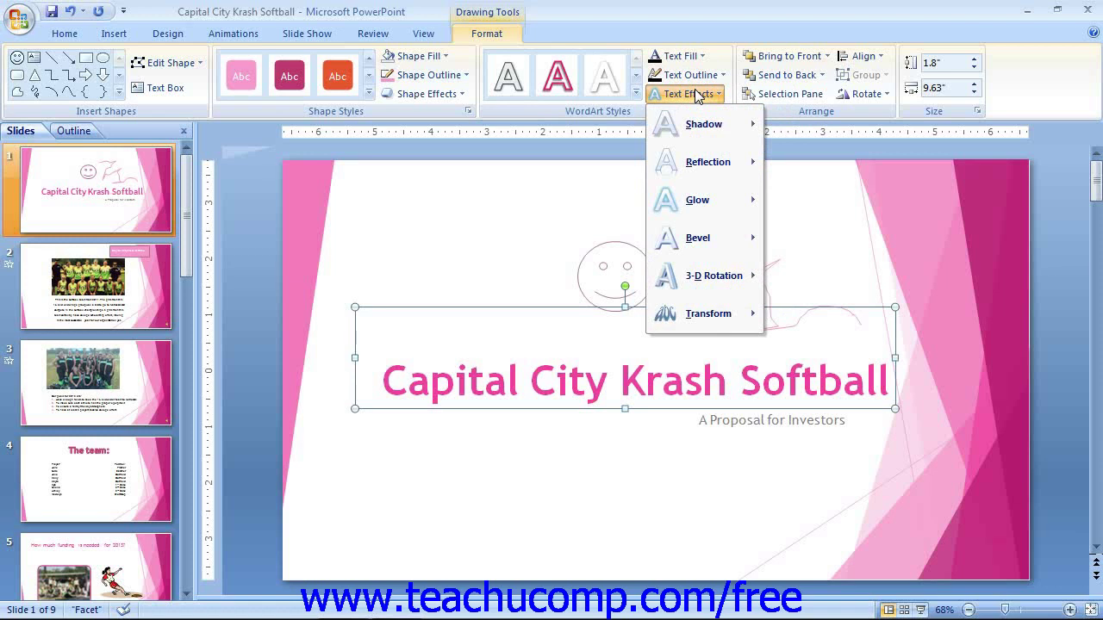
mouse_move(703, 127)
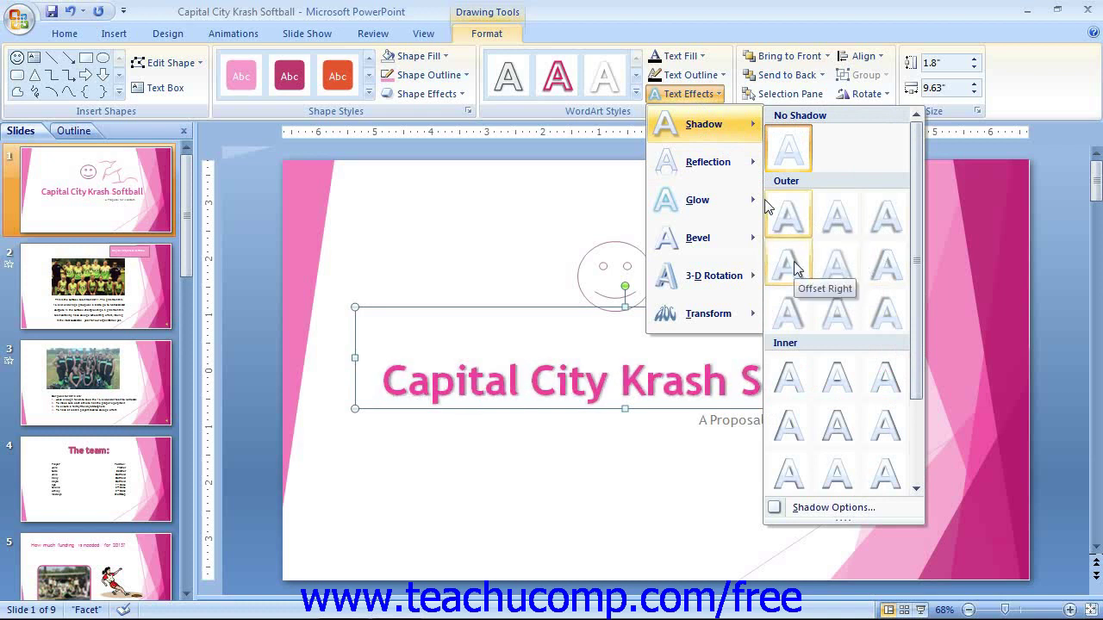
left_click(583, 198)
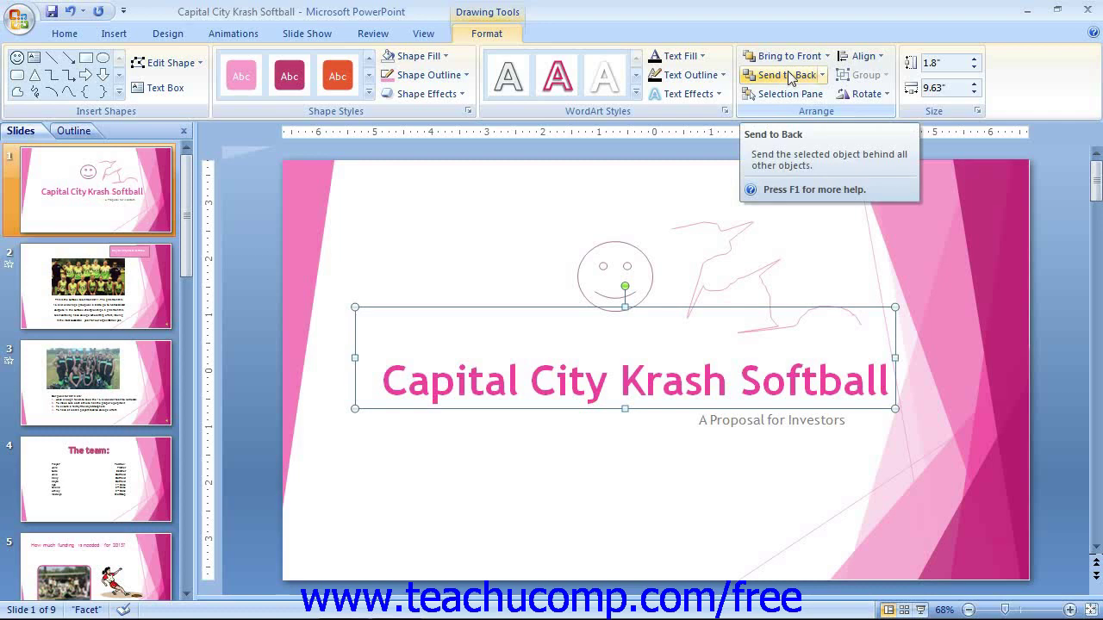
Step: Group the pink zigzag freeform and the smiley face into one 2.02" × 5.06" object, then ungroup them
left_click(687, 187)
left_click(715, 256)
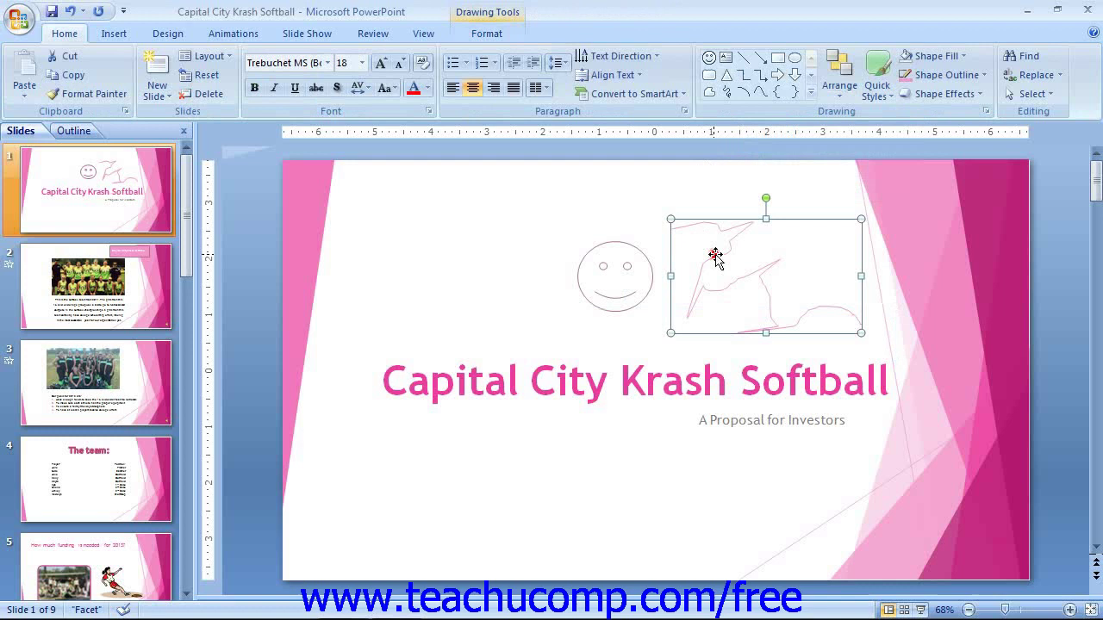
left_click(625, 302, "shift")
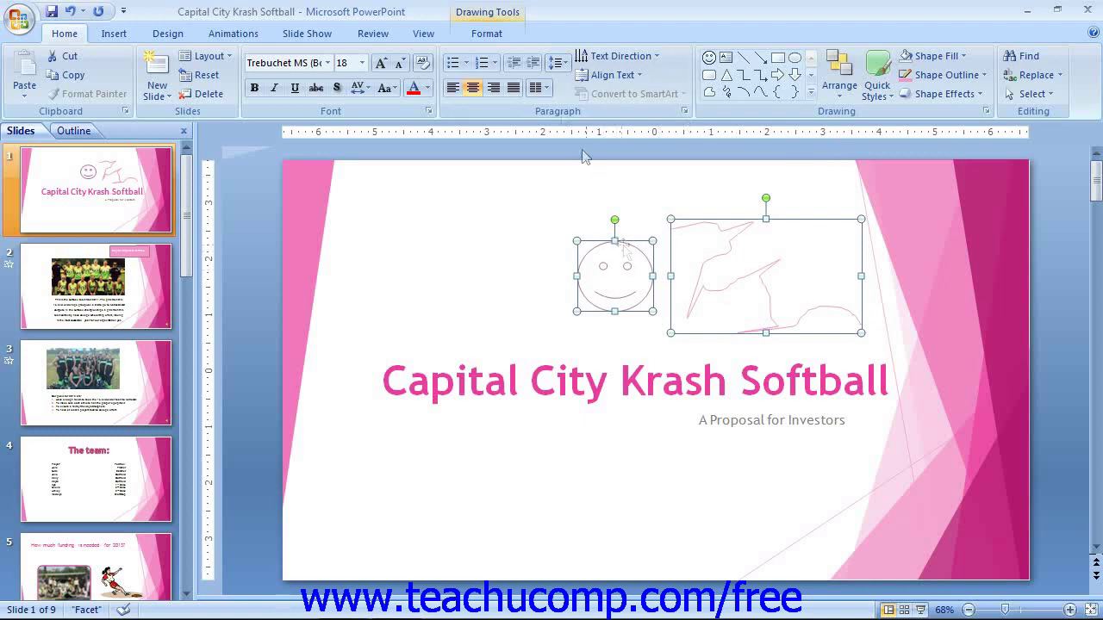
left_click(486, 33)
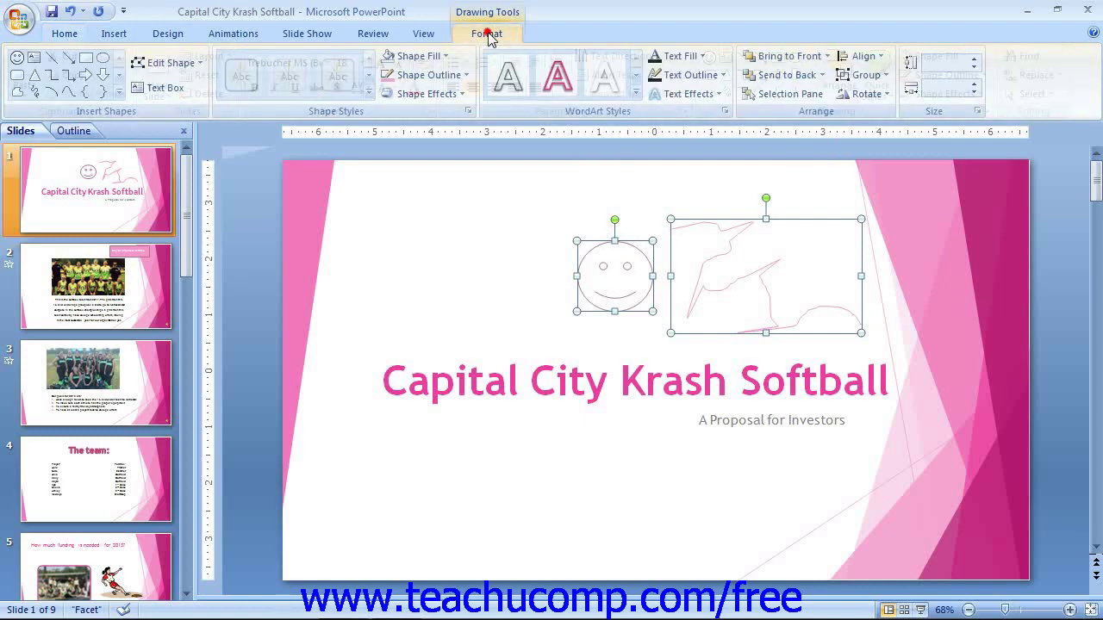
left_click(863, 82)
left_click(873, 95)
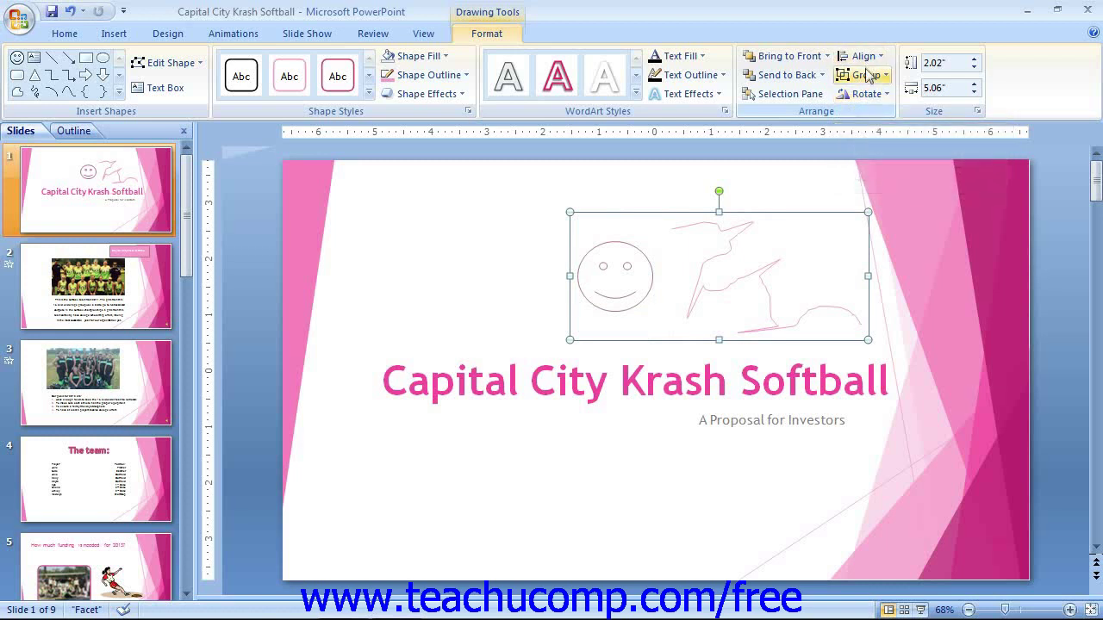
left_click(870, 76)
left_click(881, 138)
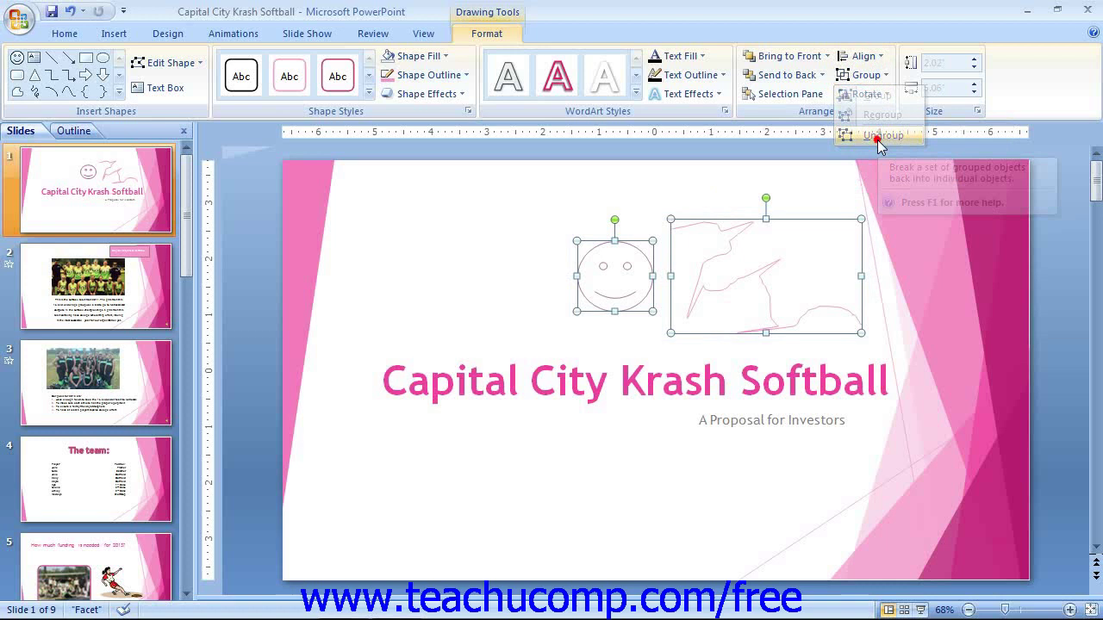